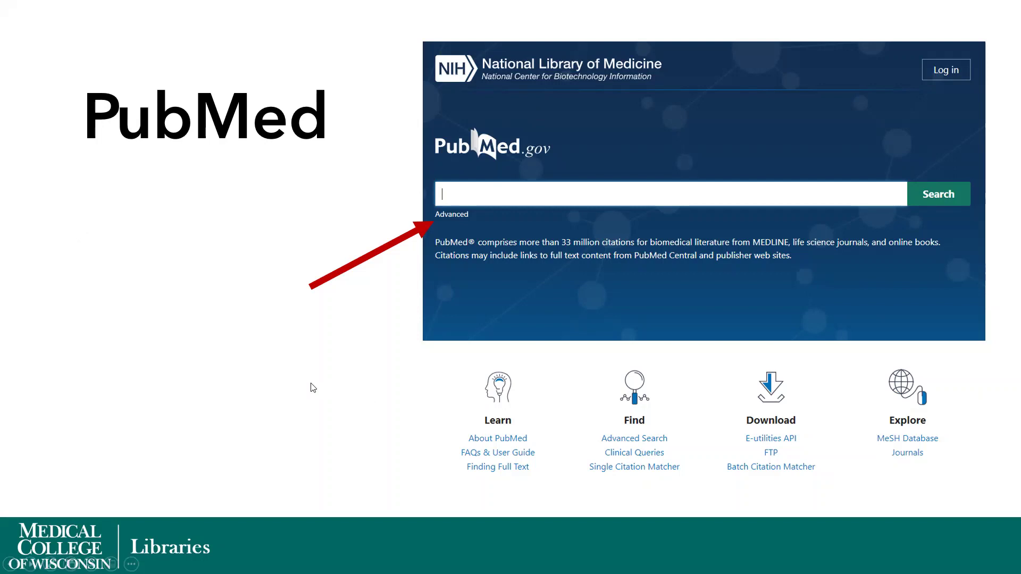
right_click(356, 368)
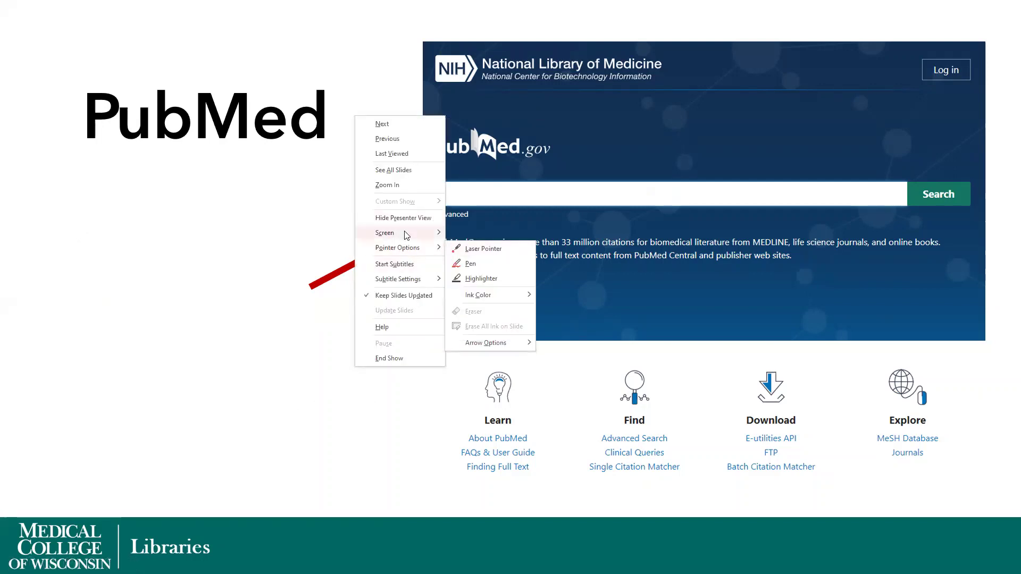
mouse_move(407, 234)
click(516, 272)
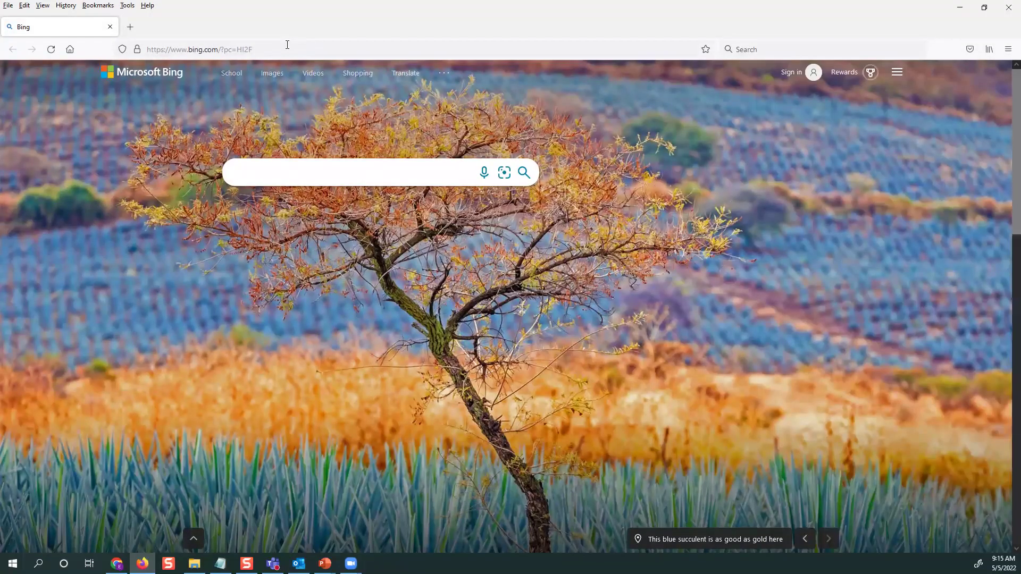
Step: Search the web for "mcw libraries" and open the Medical College of Wisconsin Libraries site from the results
click(268, 48)
click(245, 44)
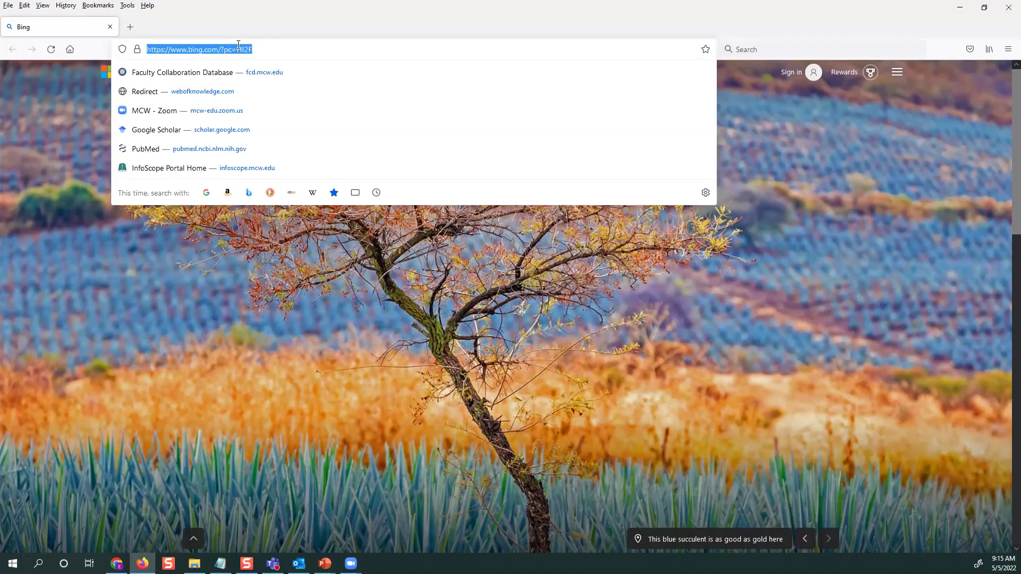
text(mcw libraries)
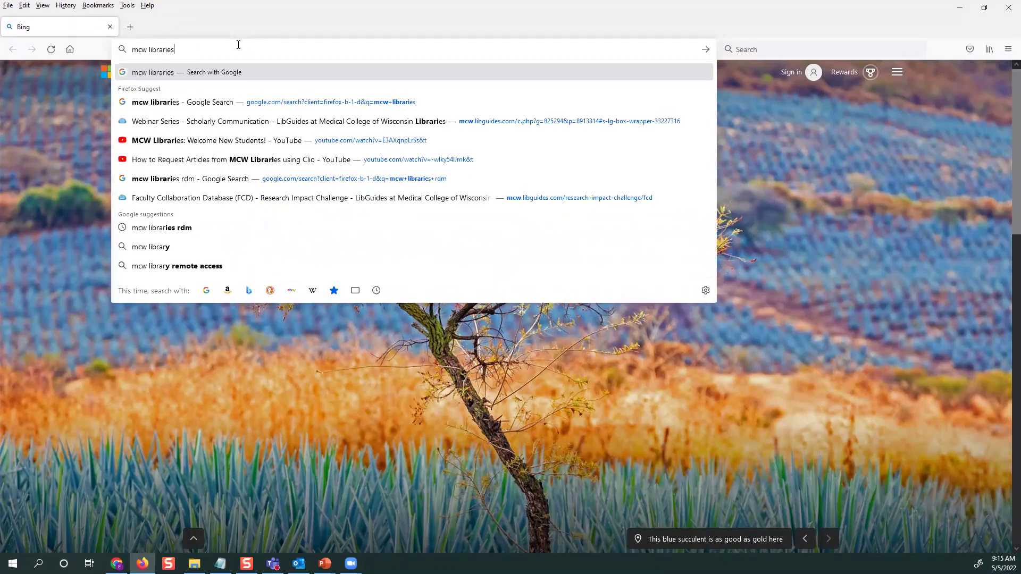
key(Return)
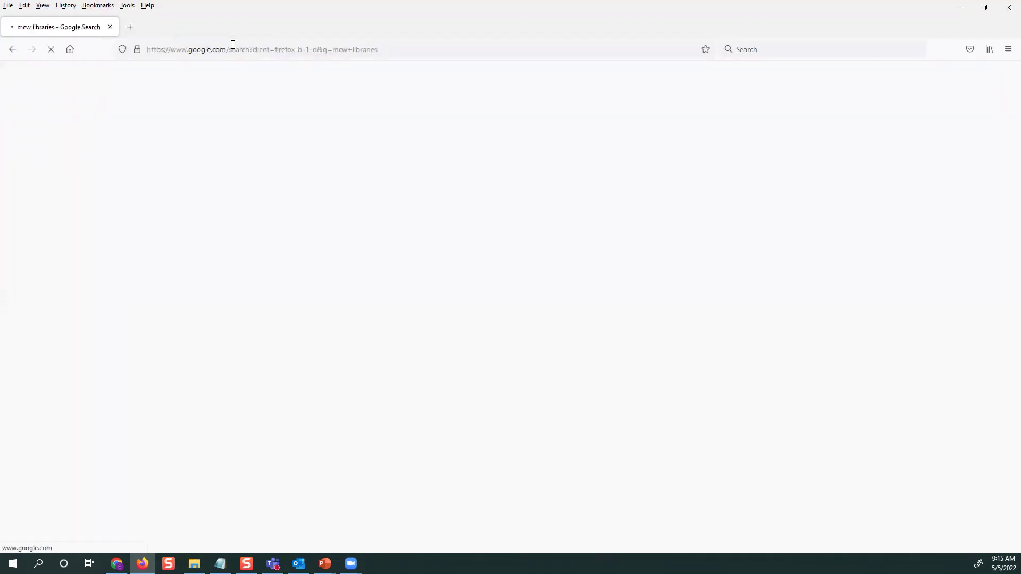
click(178, 183)
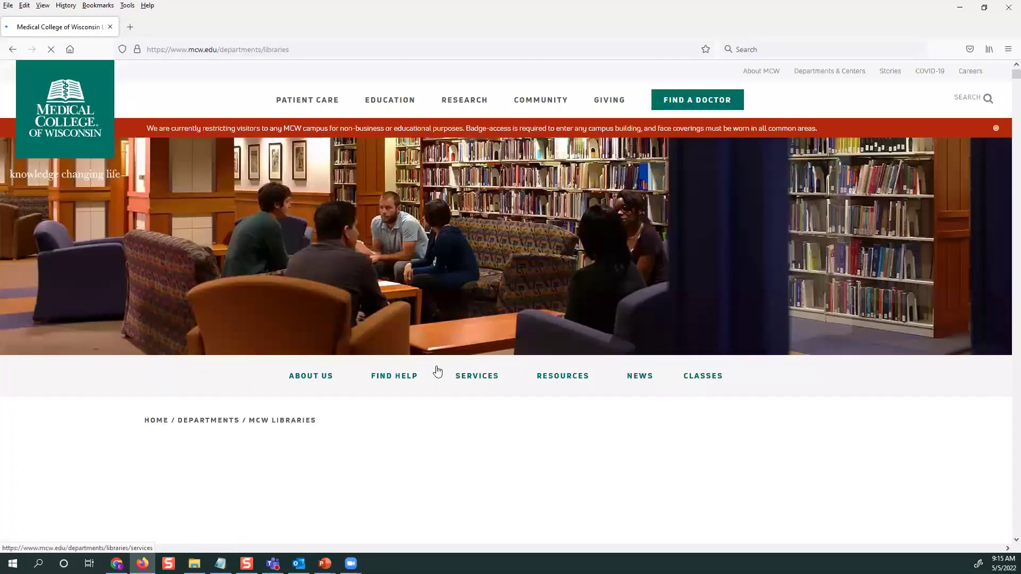
Step: Open PubMed LinkOut from the library's Popular Databases section and go to the PubMed Advanced Search Builder
scroll(442, 367, down, 10)
scroll(441, 361, down, 3)
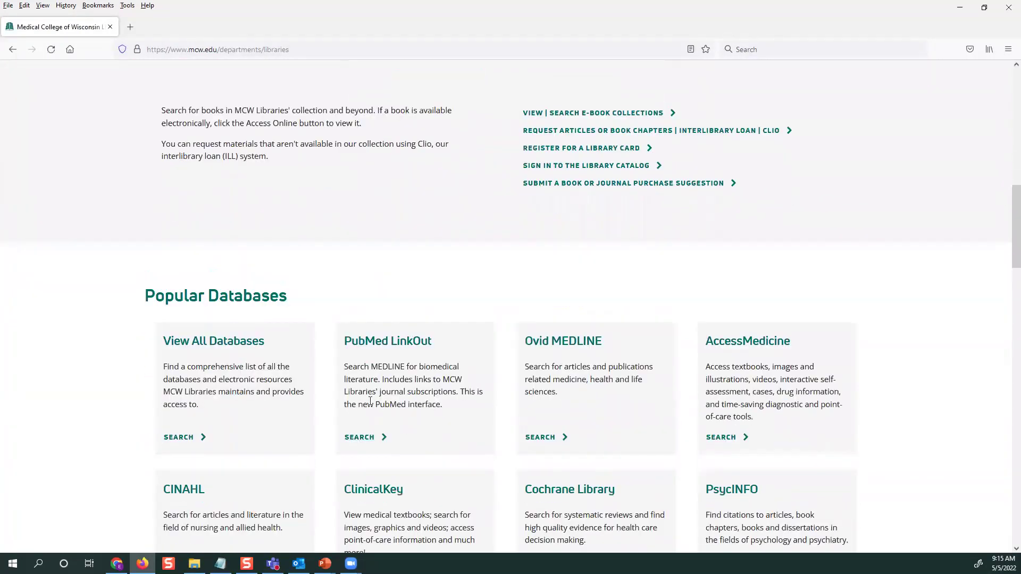
click(366, 439)
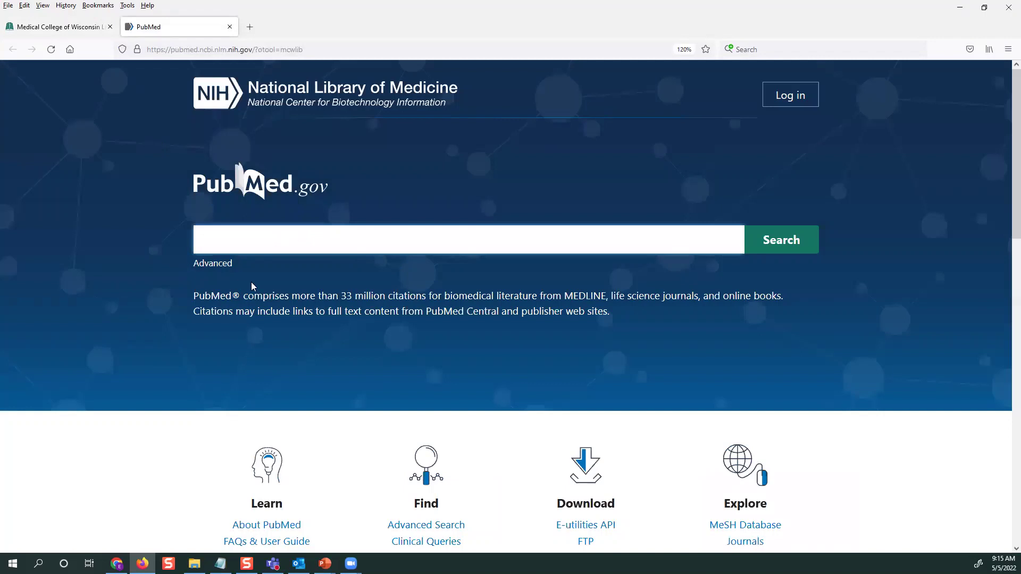
click(228, 266)
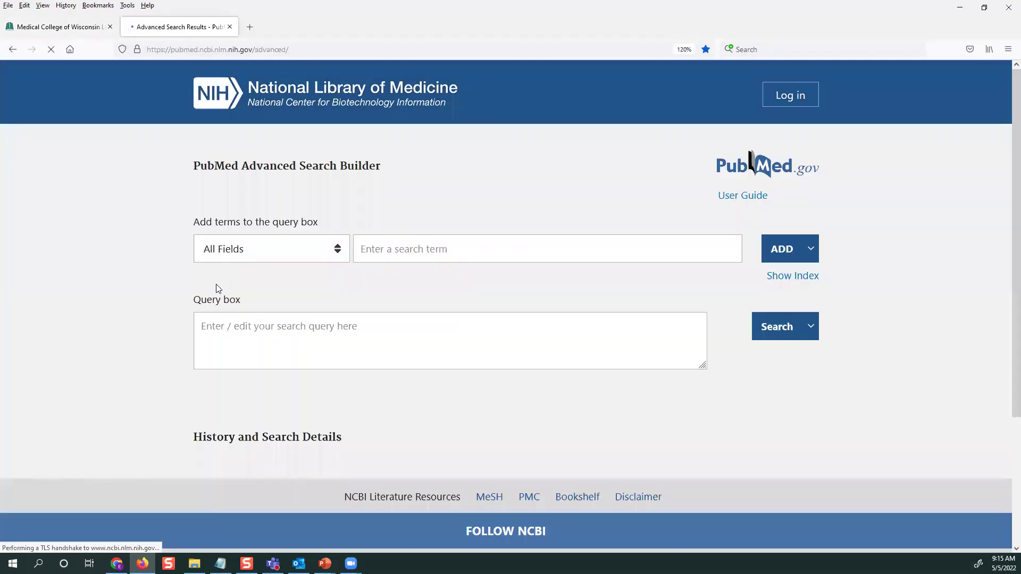
click(413, 252)
text(aufder)
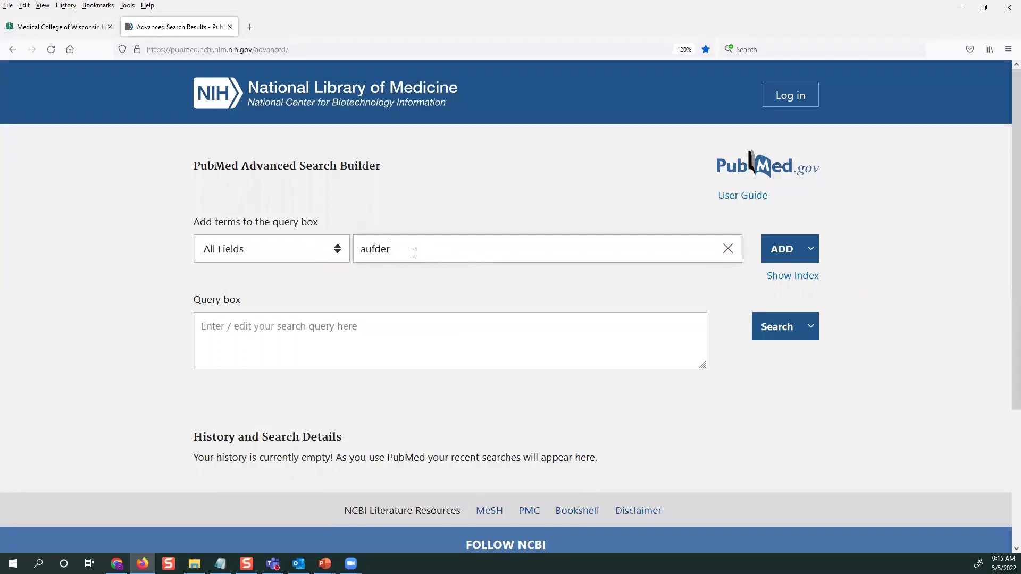
key(BackSpace)
key(BackSpace)
key(BackSpace)
key(BackSpace)
key(BackSpace)
key(BackSpace)
Step: Look through the available search fields and set the field for the query term to Author
click(338, 253)
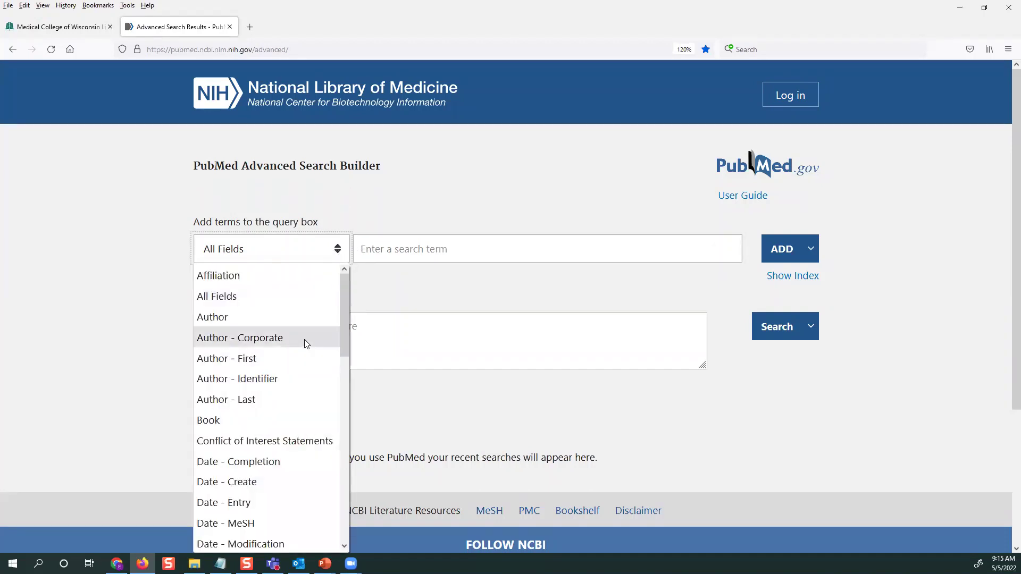
scroll(298, 383, down, 2)
scroll(298, 382, down, 5)
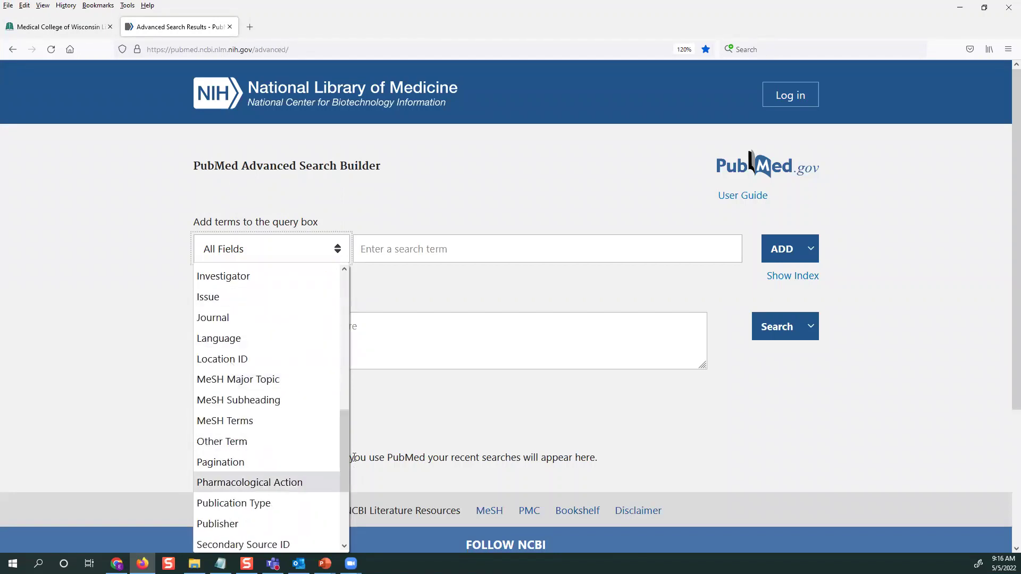
drag(344, 448, 348, 298)
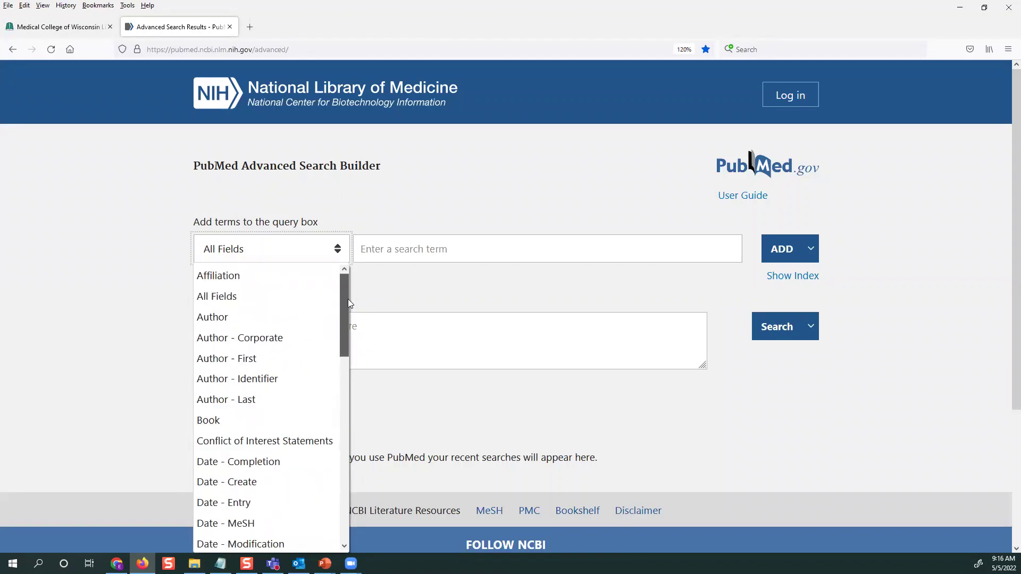
click(229, 317)
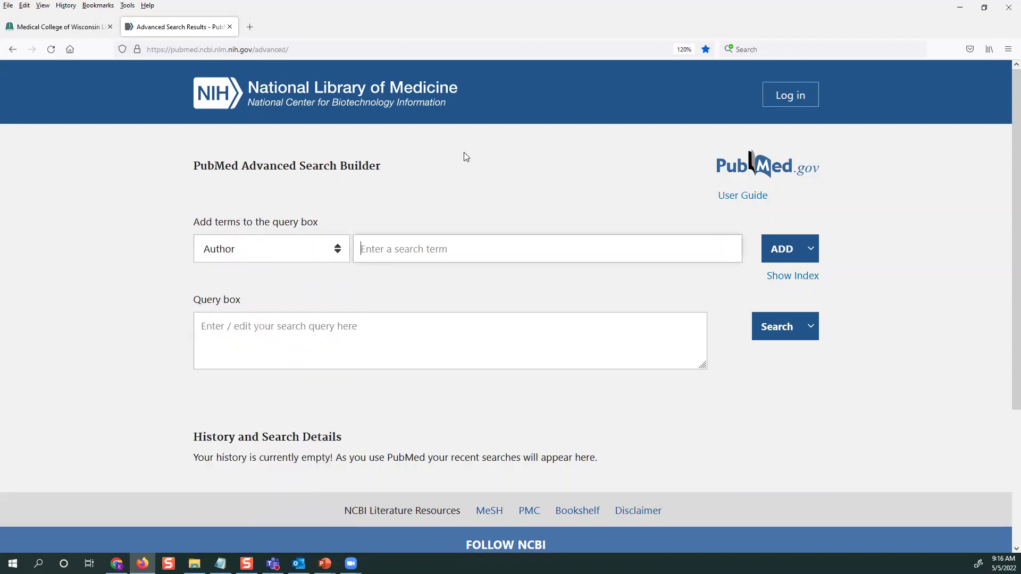
Step: Enter the start of the author's surname, choose the suggested surname-and-first-name form without middle initial, and add it to the query
text(aufder)
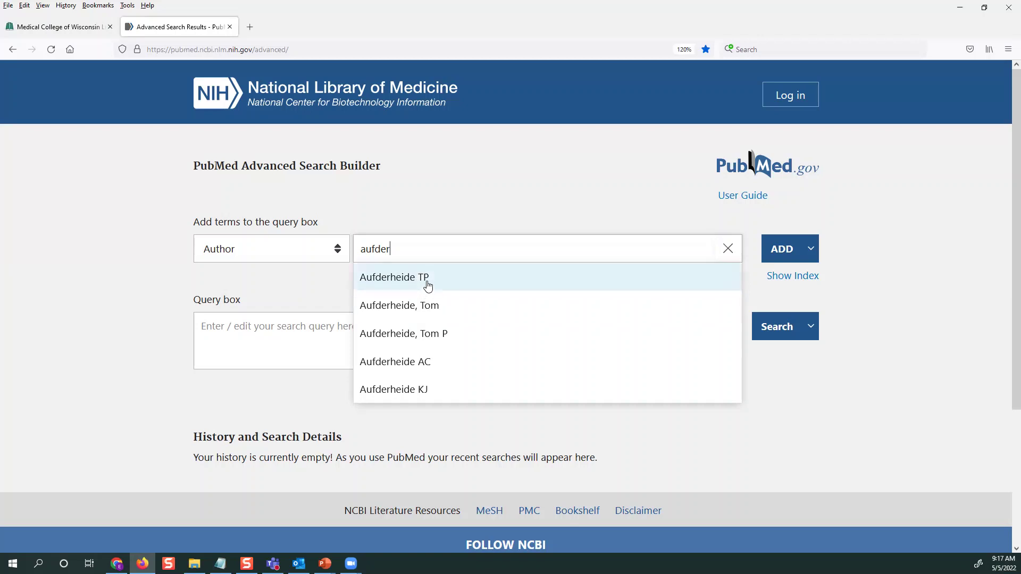
click(405, 308)
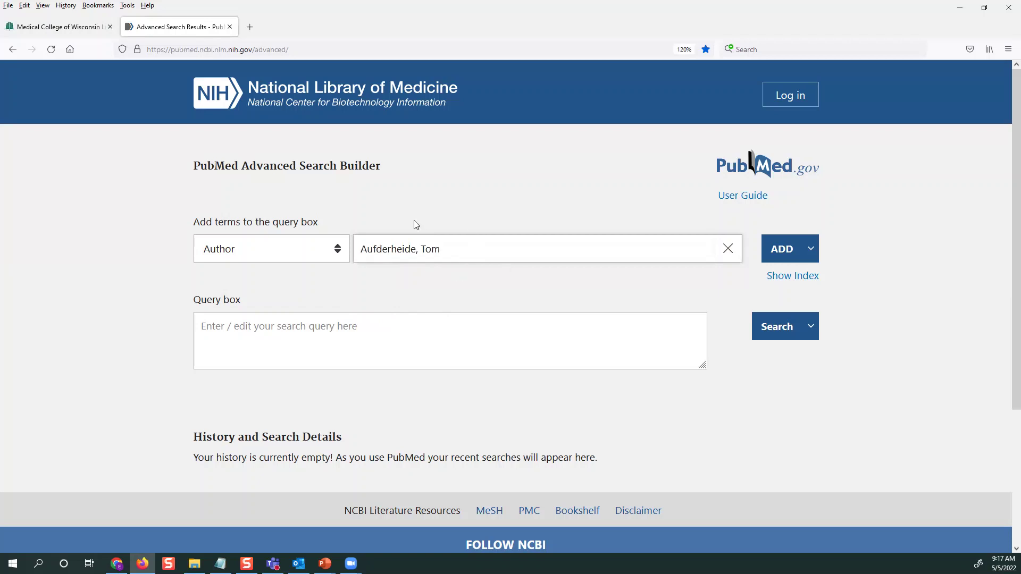
click(786, 252)
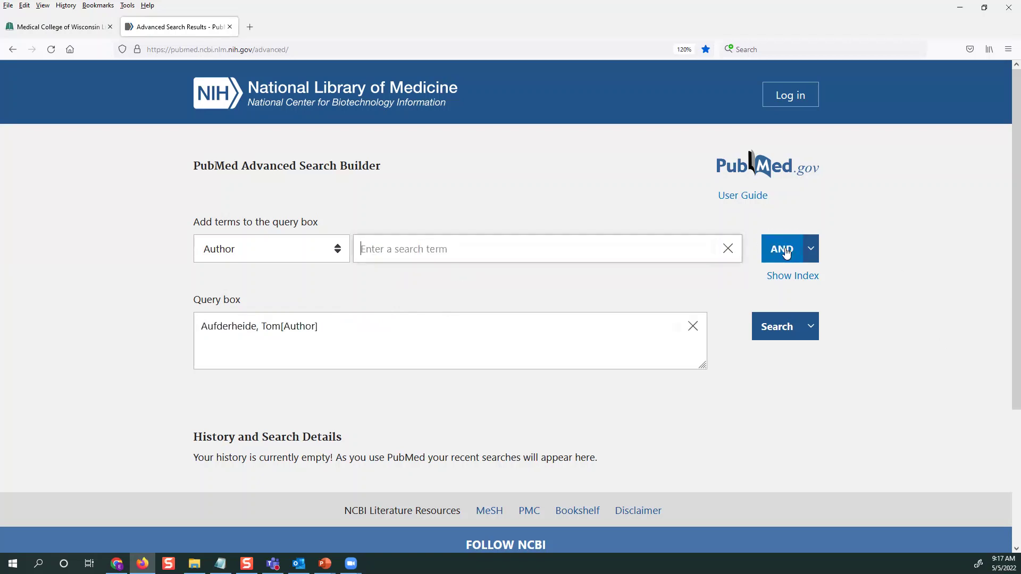
Step: Add the same author's surname-with-two-initials form to the query as a second Author term, combined with OR
click(339, 255)
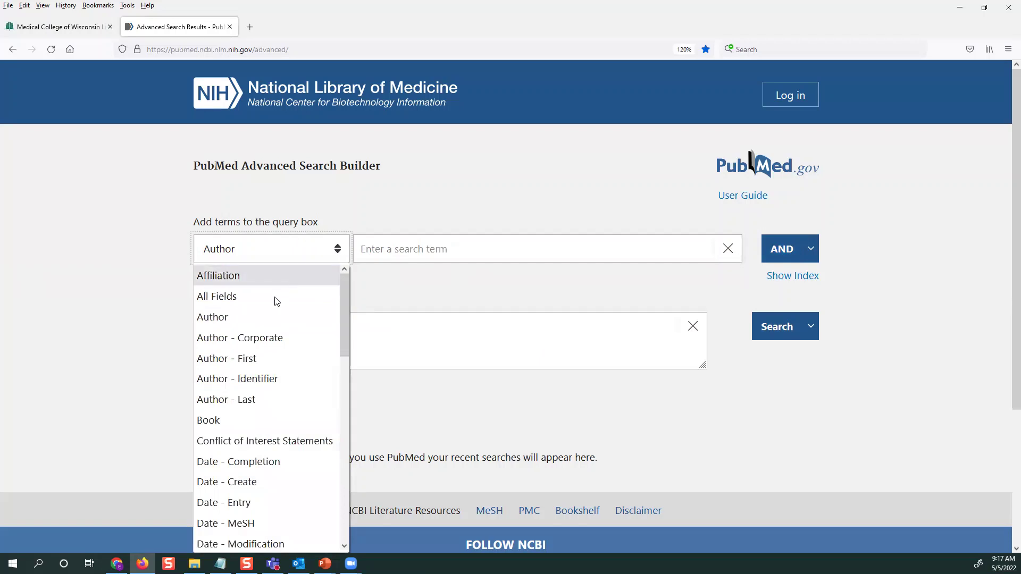
click(413, 252)
text(a)
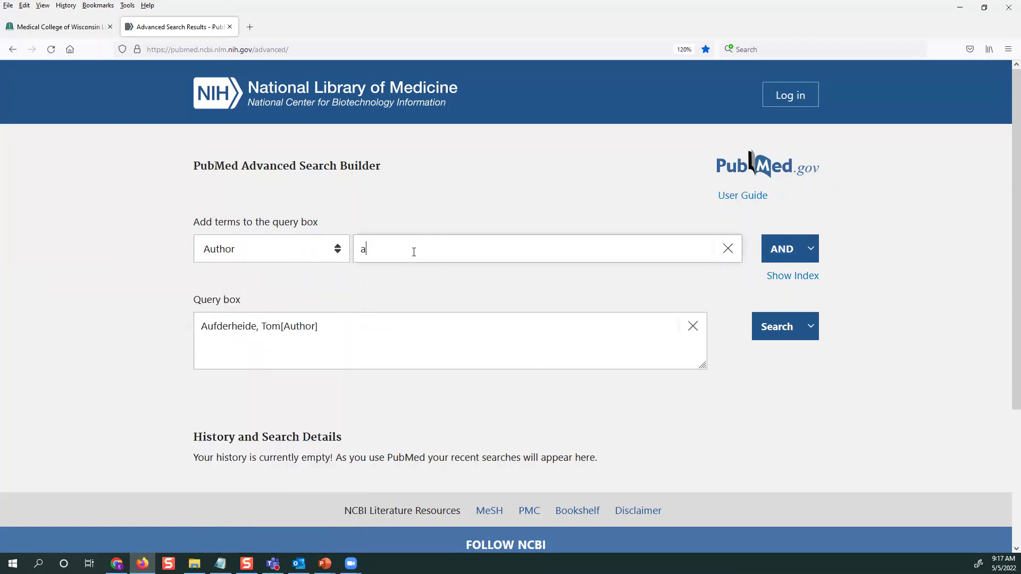
text(ufder)
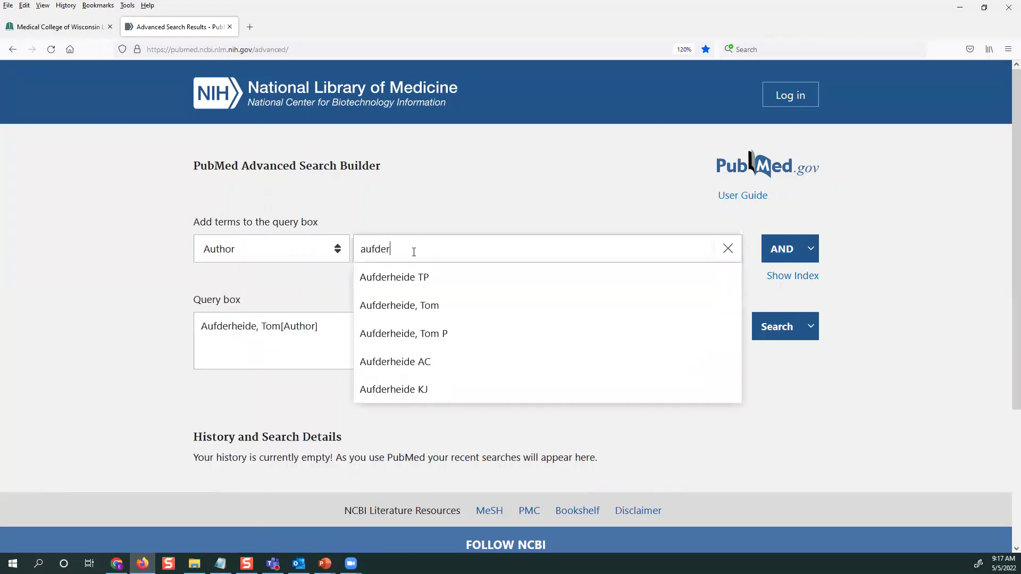
click(413, 278)
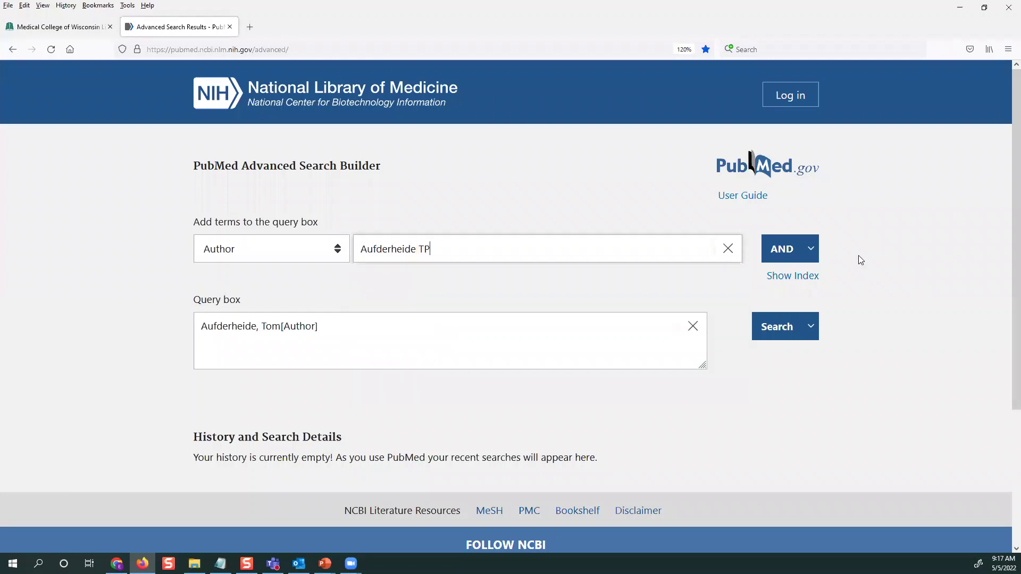
click(815, 251)
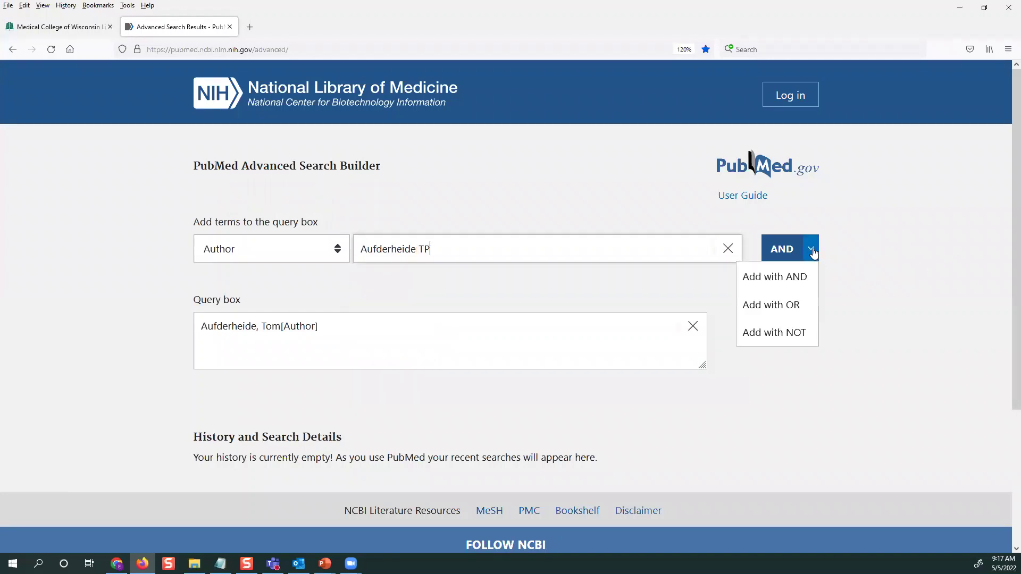
click(781, 307)
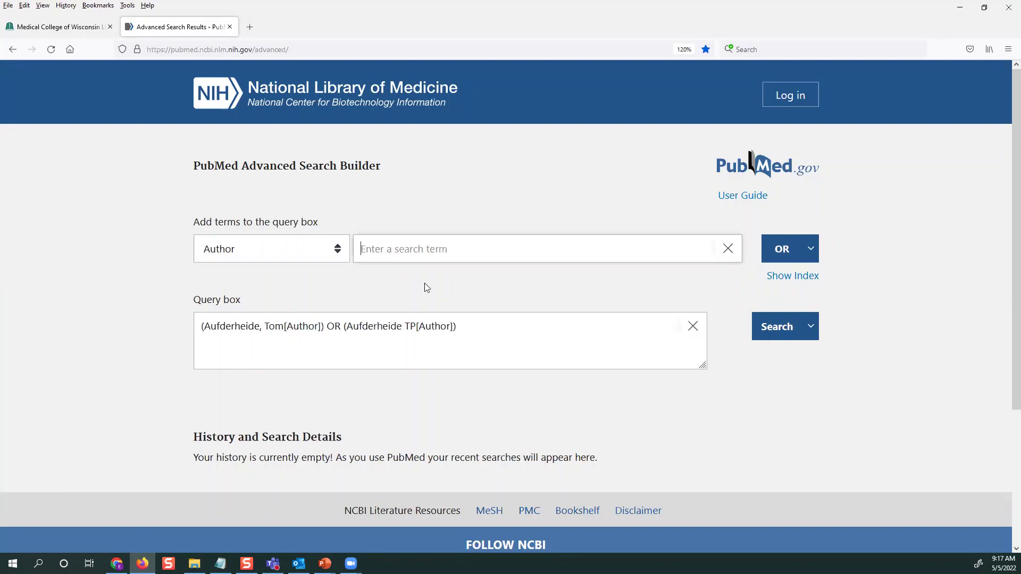
Step: Run the combined two-form author query and look over the first articles in the results
drag(204, 326, 429, 326)
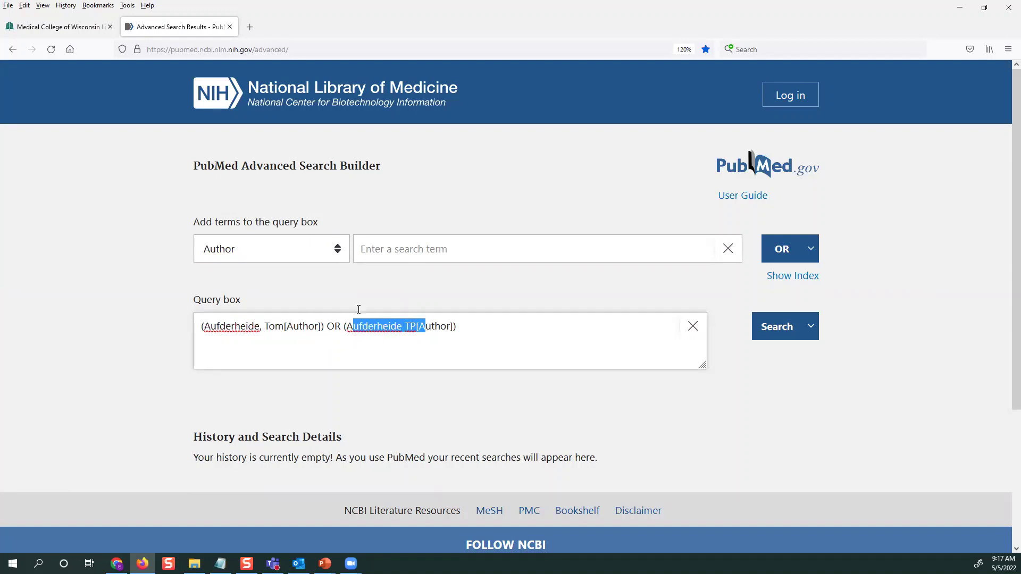
click(397, 362)
click(777, 326)
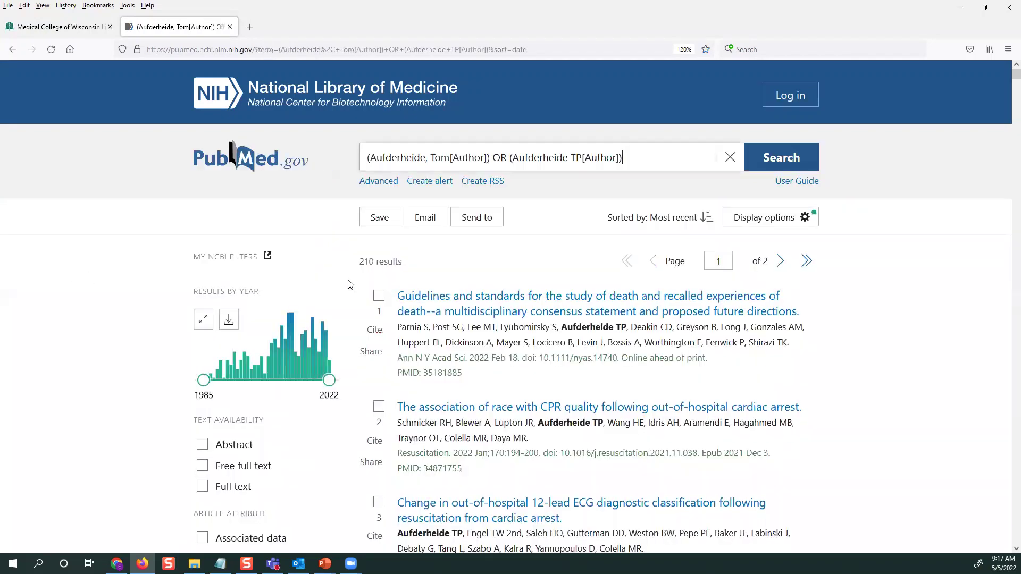
scroll(452, 342, down, 3)
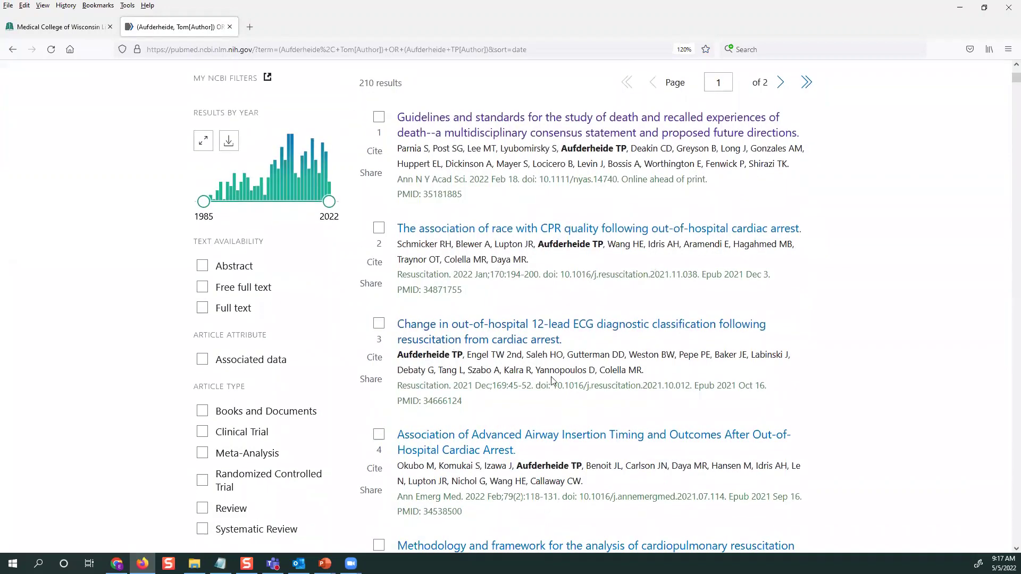
scroll(553, 377, up, 2)
scroll(553, 377, up, 2)
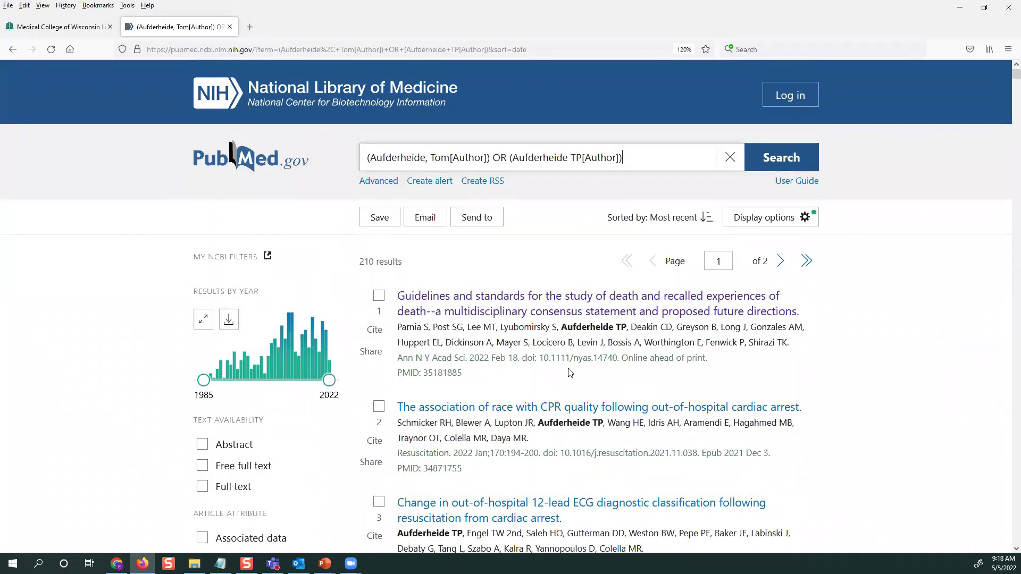
Step: Return to the Advanced Search Builder and set the field for a new query term to Author
click(391, 183)
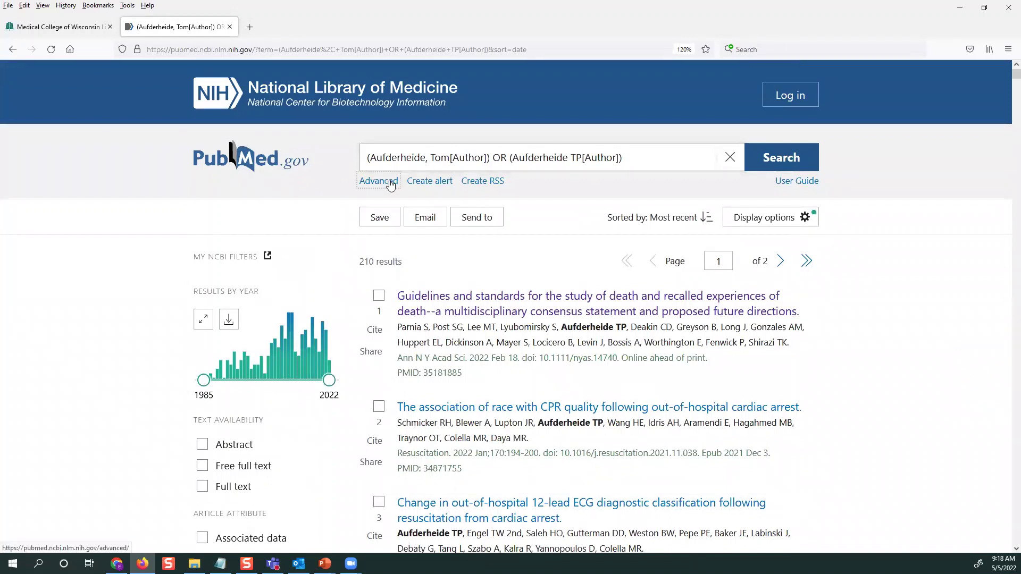
click(268, 253)
click(251, 317)
click(417, 254)
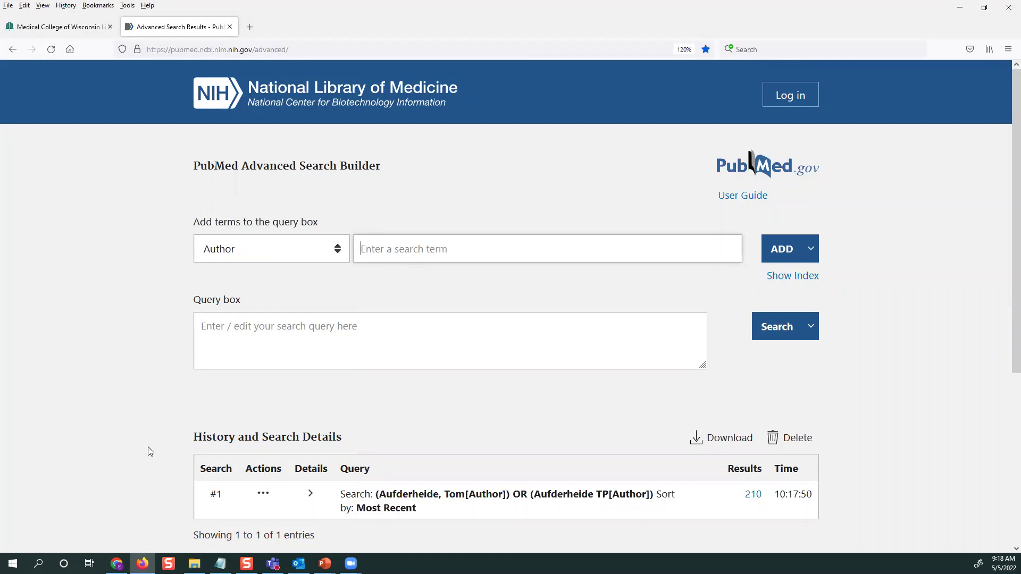
Step: Enter a different author's surname and first name, add the suggested form without middle initial to the query, and run the search
text(Lo)
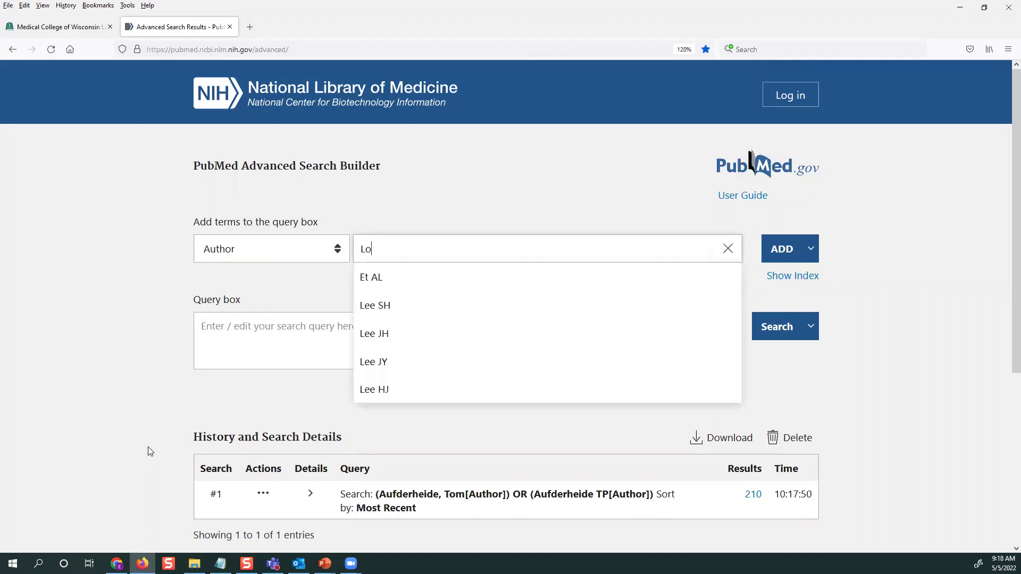
text(ng, r)
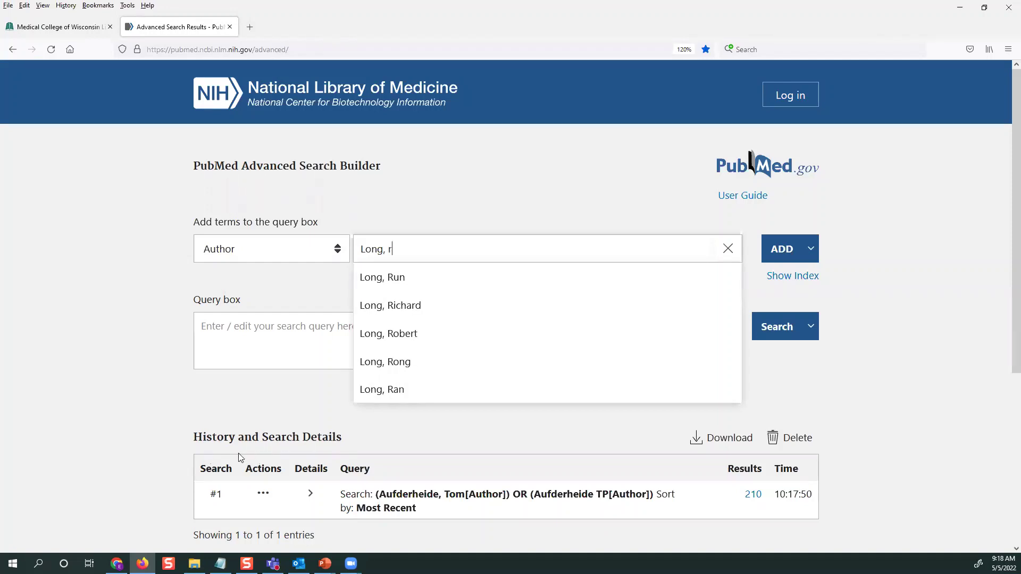
text(oy)
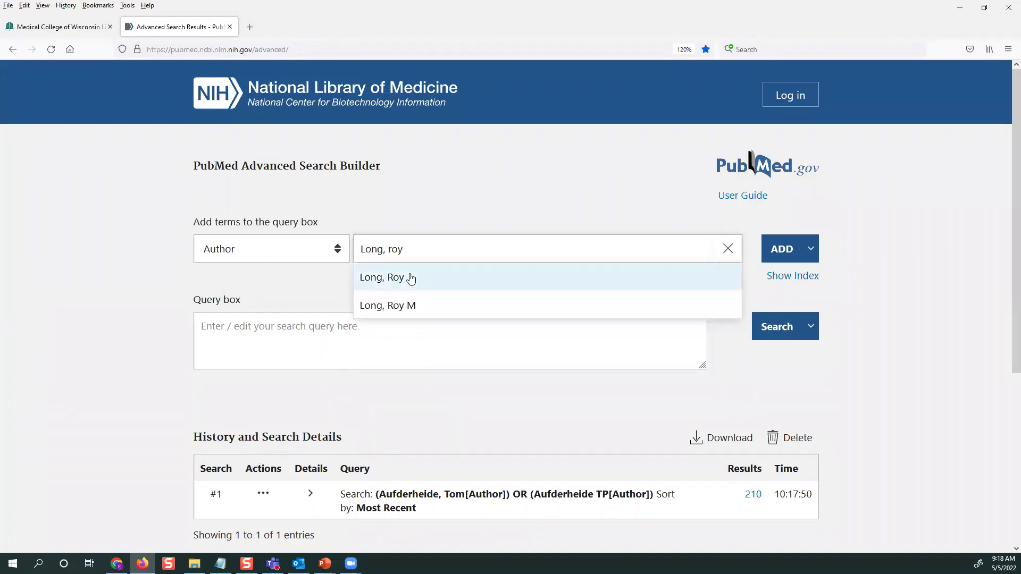
click(385, 281)
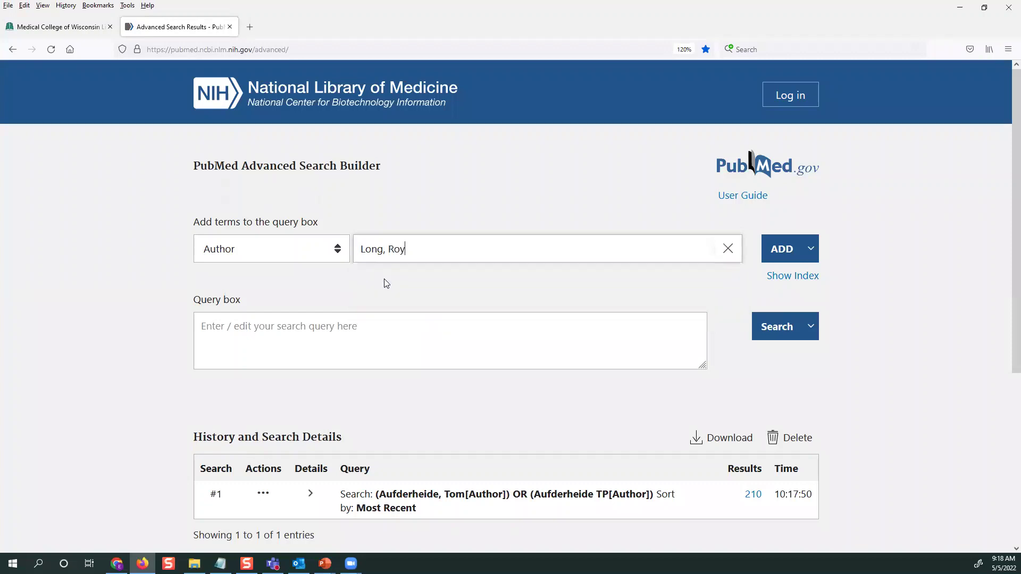
click(772, 255)
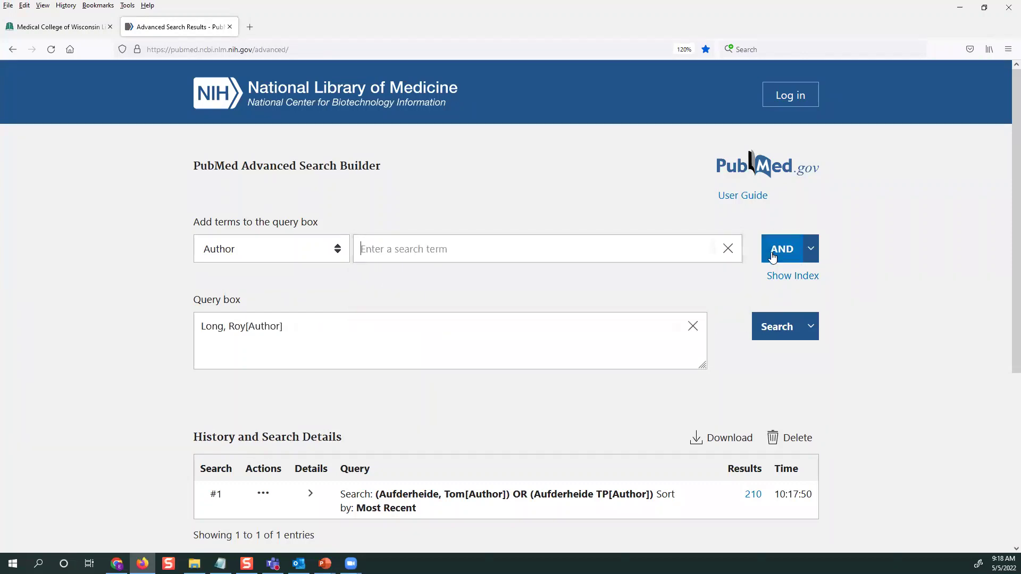
click(776, 327)
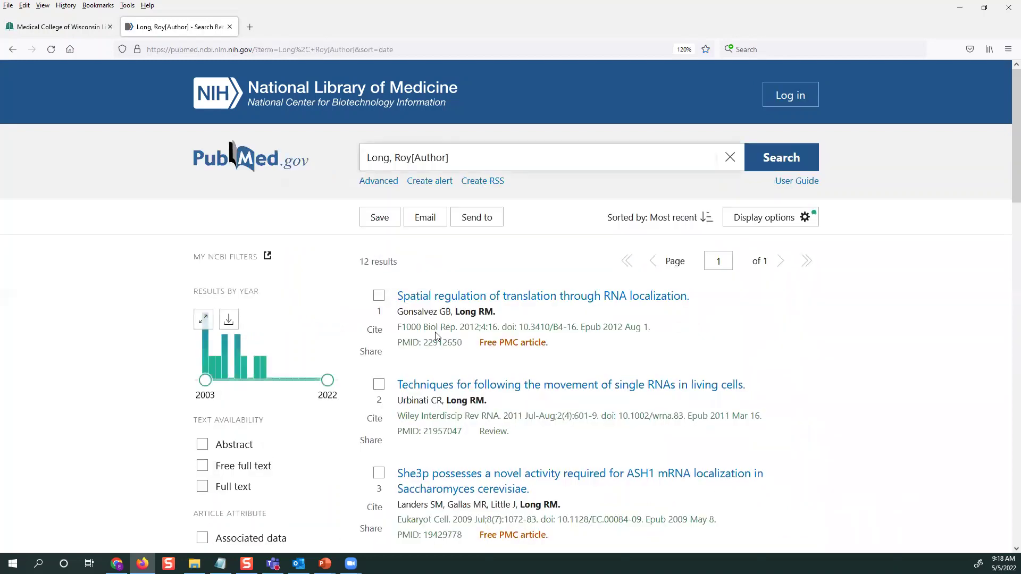
Step: Look over the author's articles, return to the Advanced Search Builder, and set the field for a new query term to Author
scroll(445, 418, down, 5)
scroll(445, 418, down, 6)
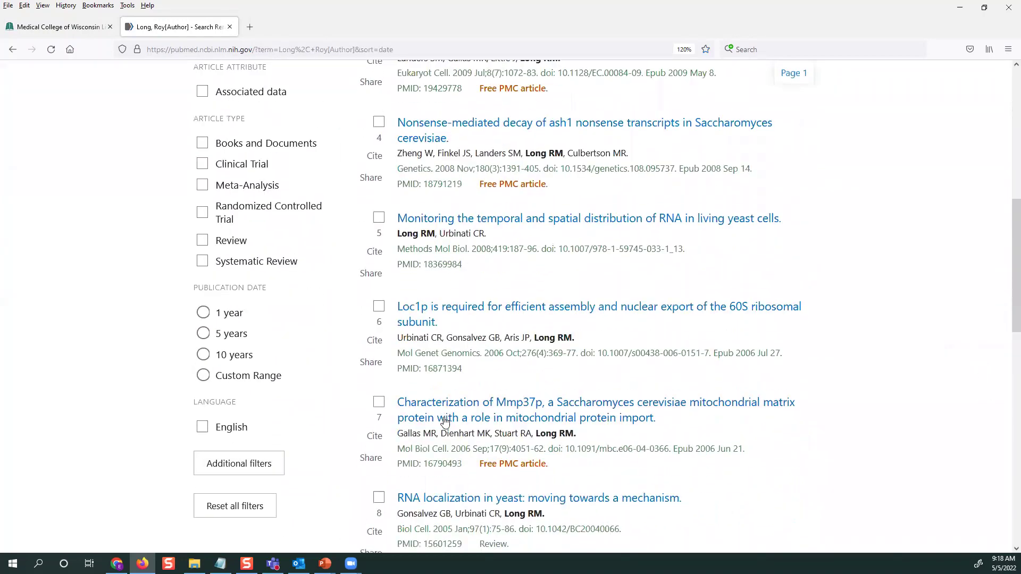
scroll(445, 419, up, 10)
scroll(445, 421, up, 1)
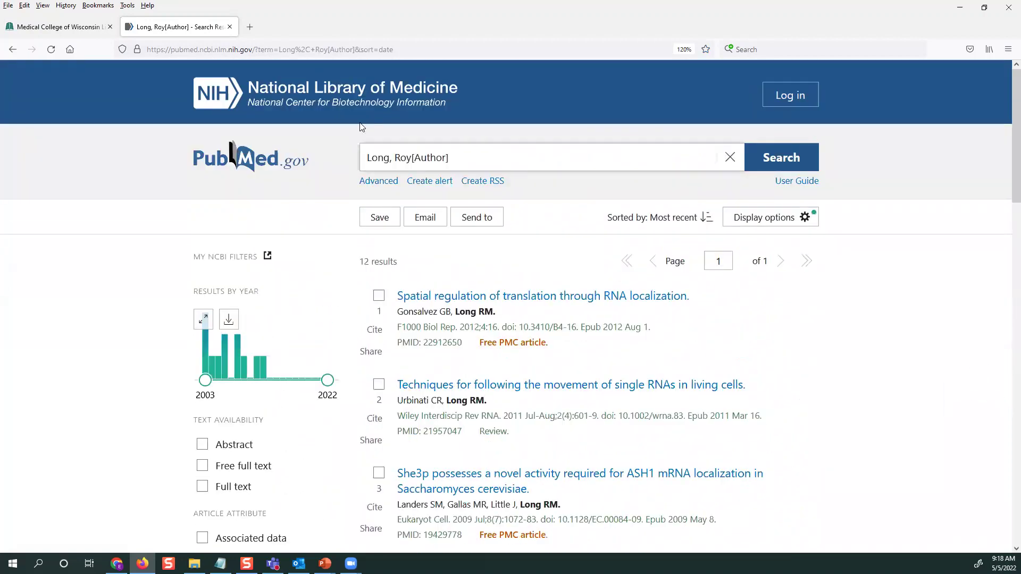
click(372, 182)
click(336, 250)
click(297, 318)
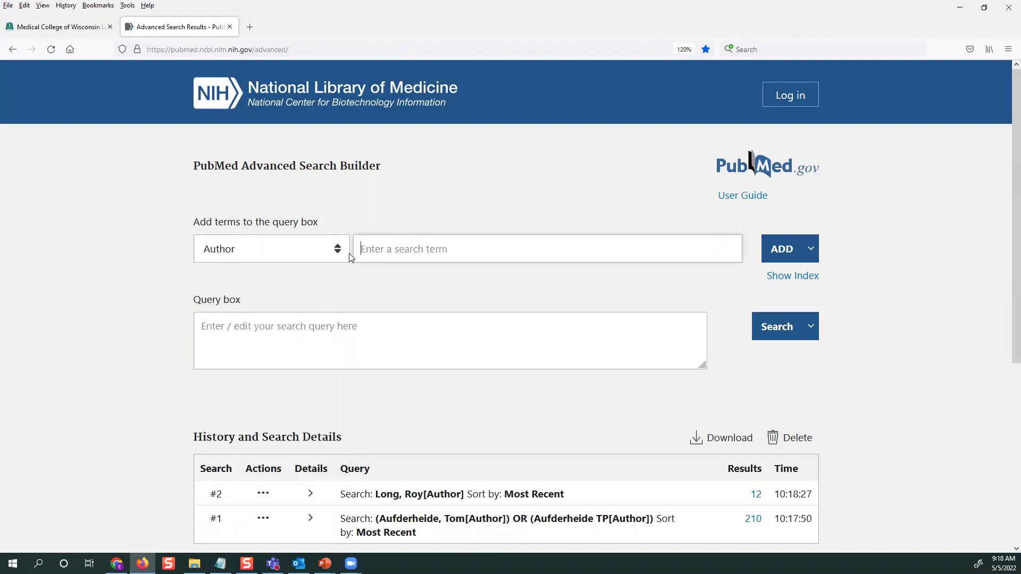
Step: Enter an author's common surname, add the suggested surname-and-first-name form to the query, and run the search
text(Smith)
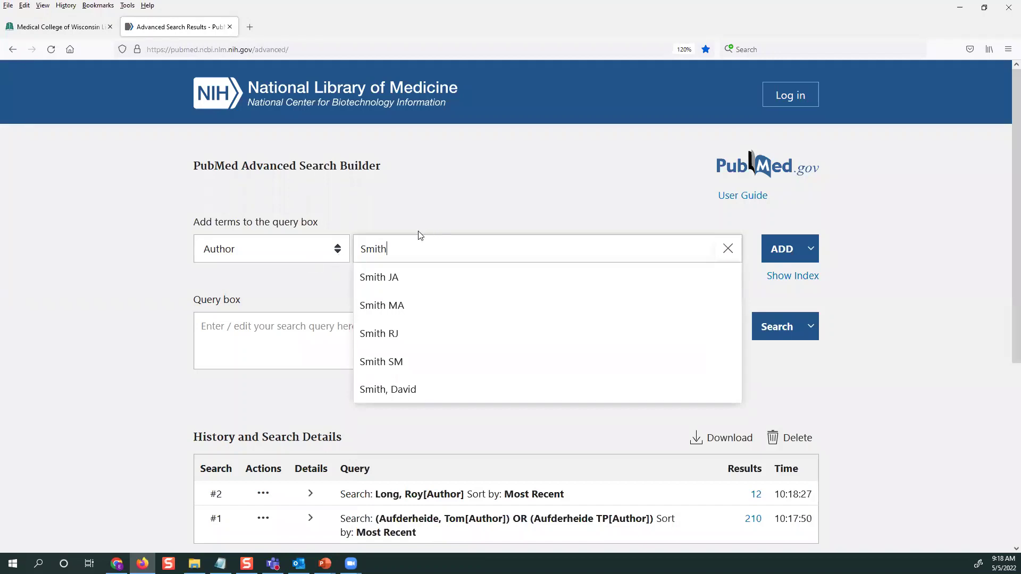
text(, D)
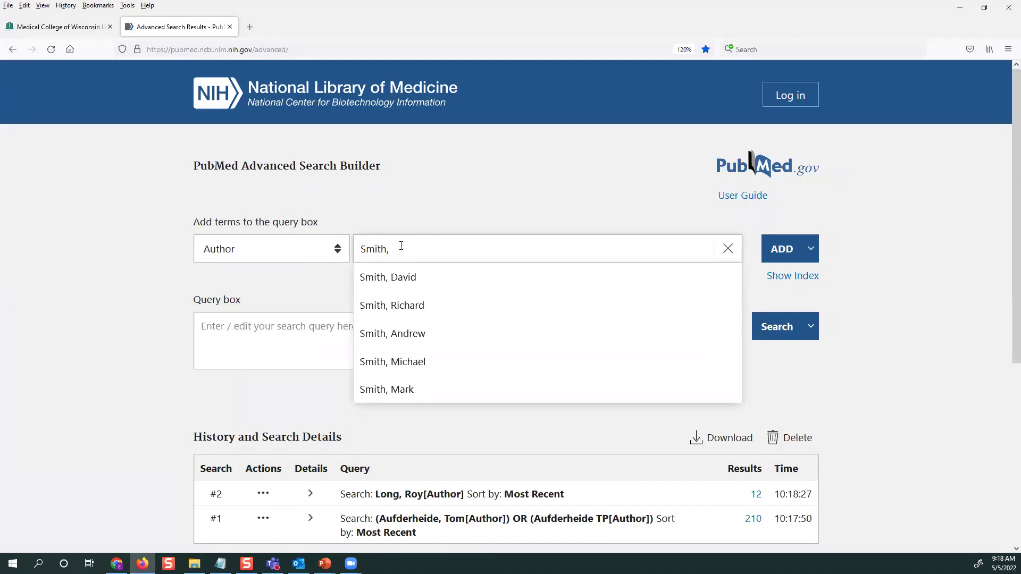
click(411, 285)
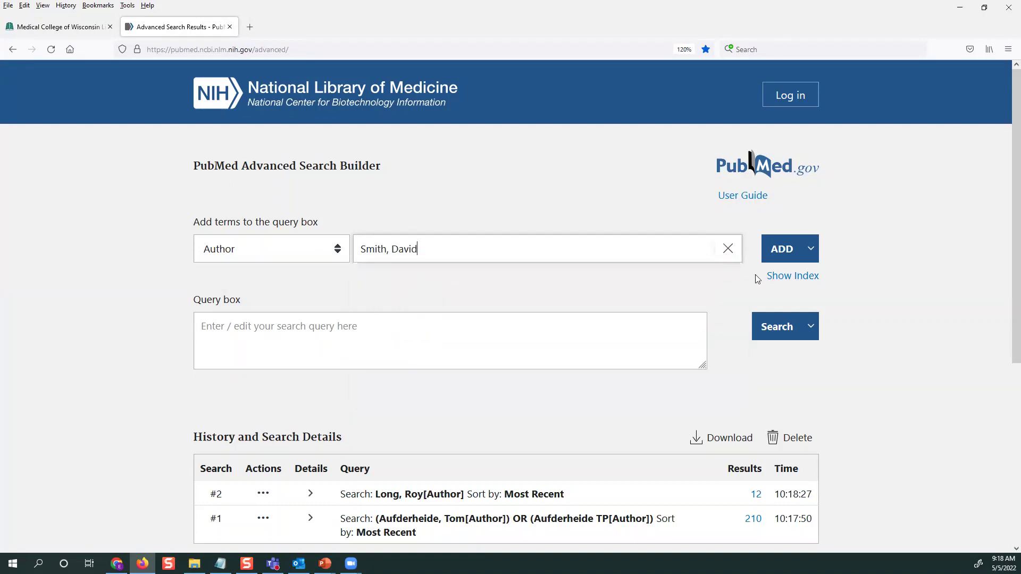
click(782, 253)
click(781, 331)
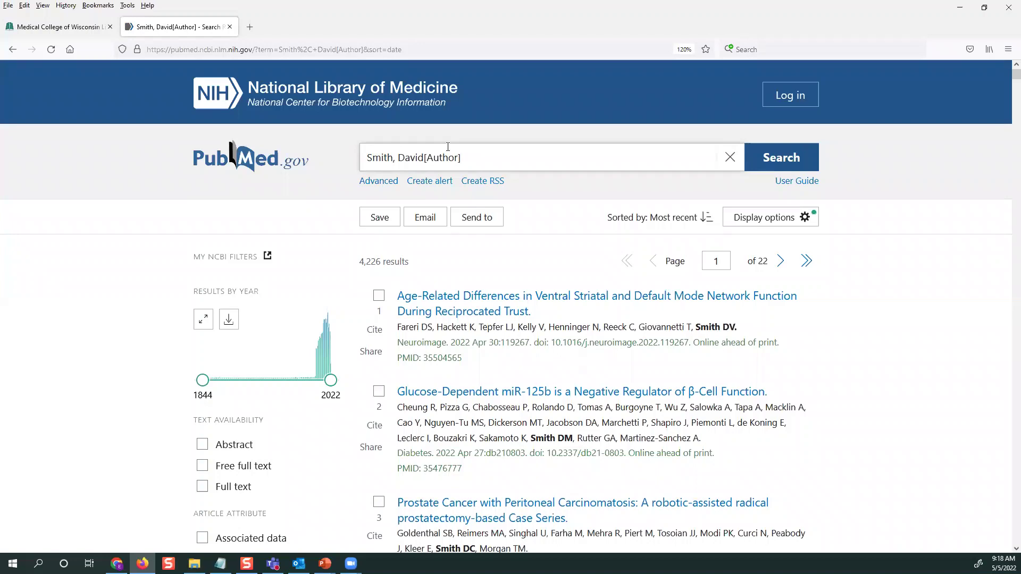
Step: Return to the Advanced Search Builder and add "Medical college of wisconsin" in quotation marks to the query as an Affiliation term
click(378, 186)
click(224, 248)
scroll(257, 441, down, 2)
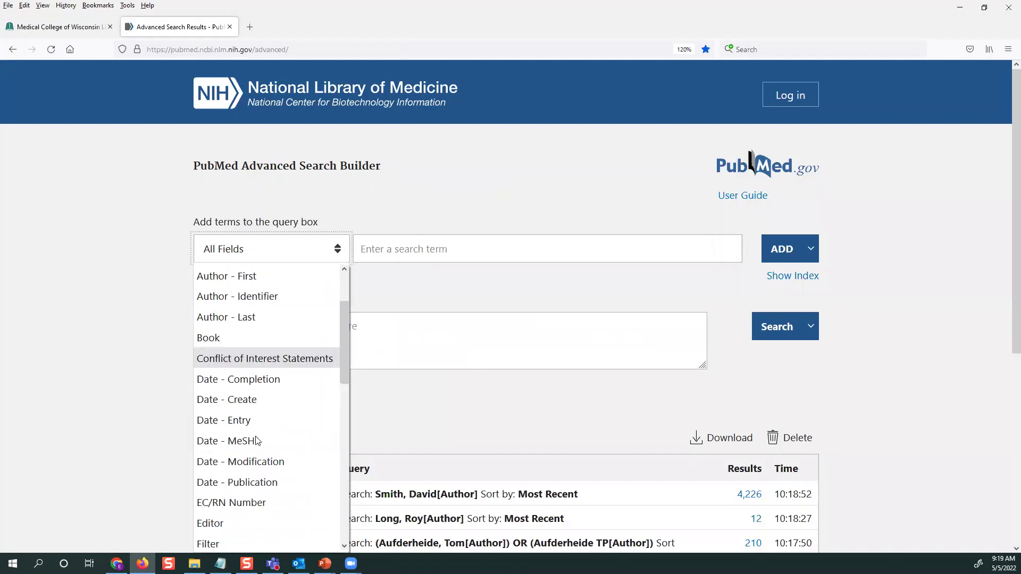
scroll(248, 346, up, 2)
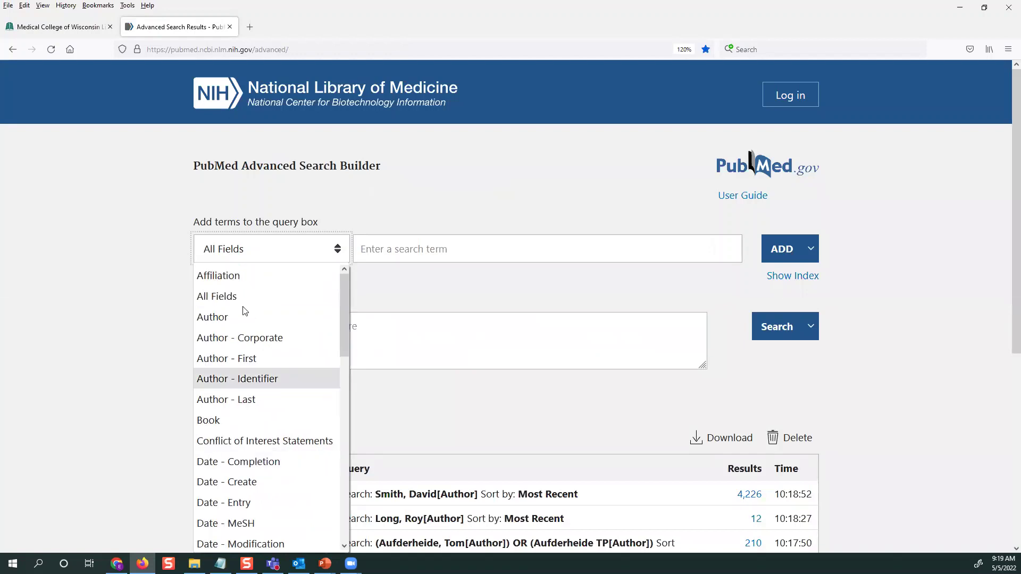
click(230, 277)
click(382, 253)
text("Medic)
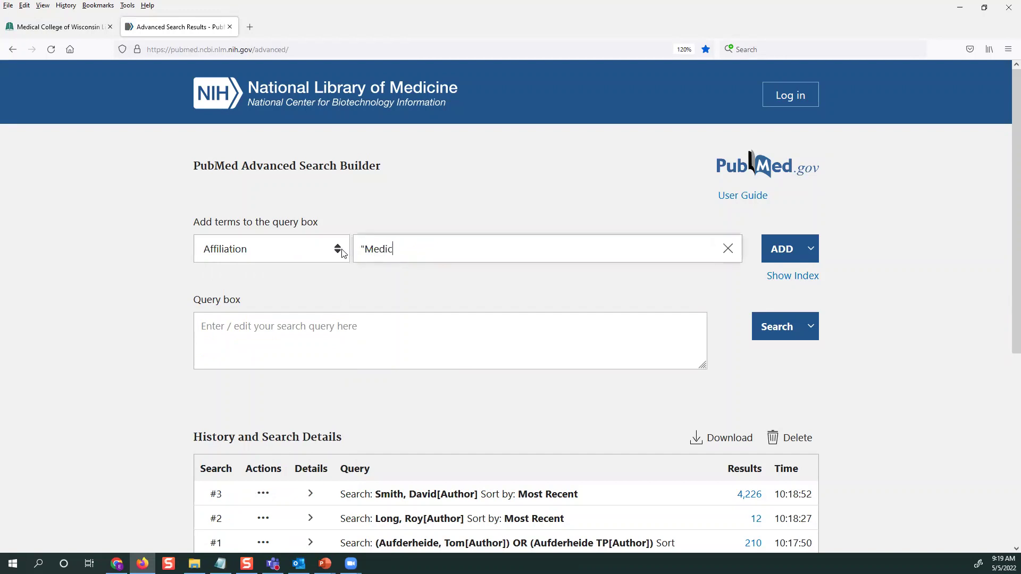
text(al college of wiscosnsin")
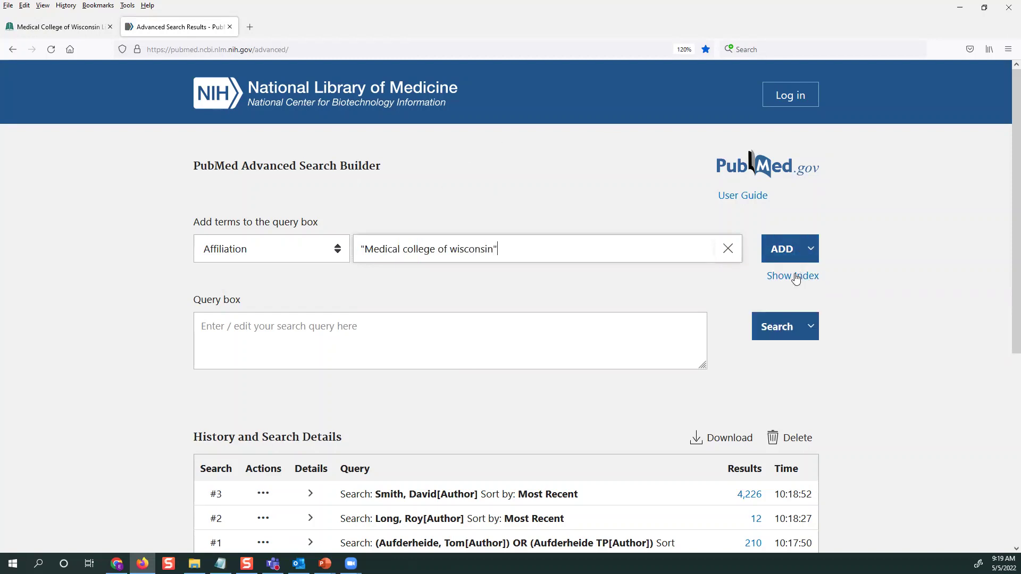
click(785, 249)
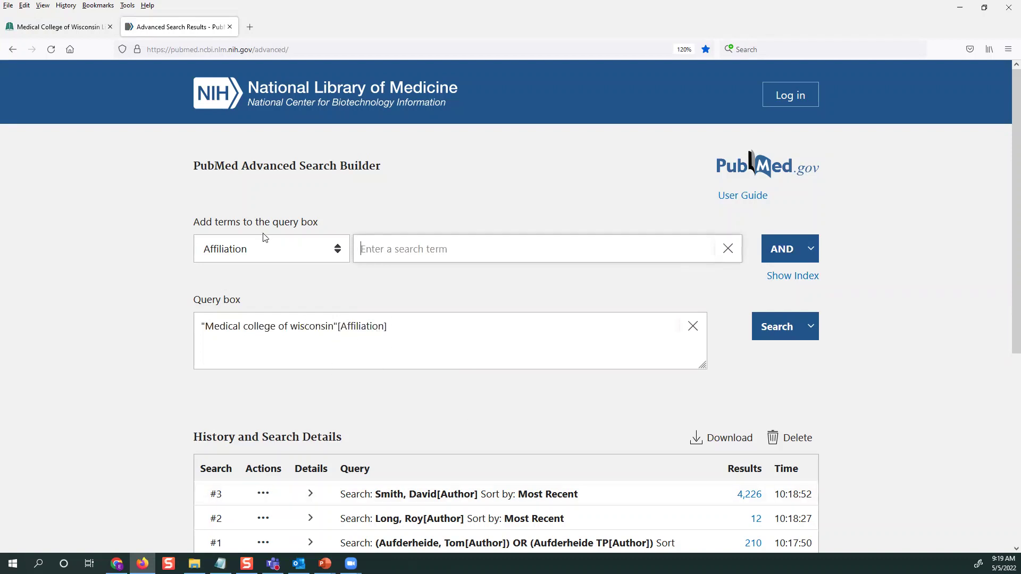
Step: Add the same common-surname author's suggested surname-and-first-name form to the query as an Author term, combined with AND
click(297, 252)
click(247, 318)
click(424, 248)
text(smt)
key(BackSpace)
text(ith)
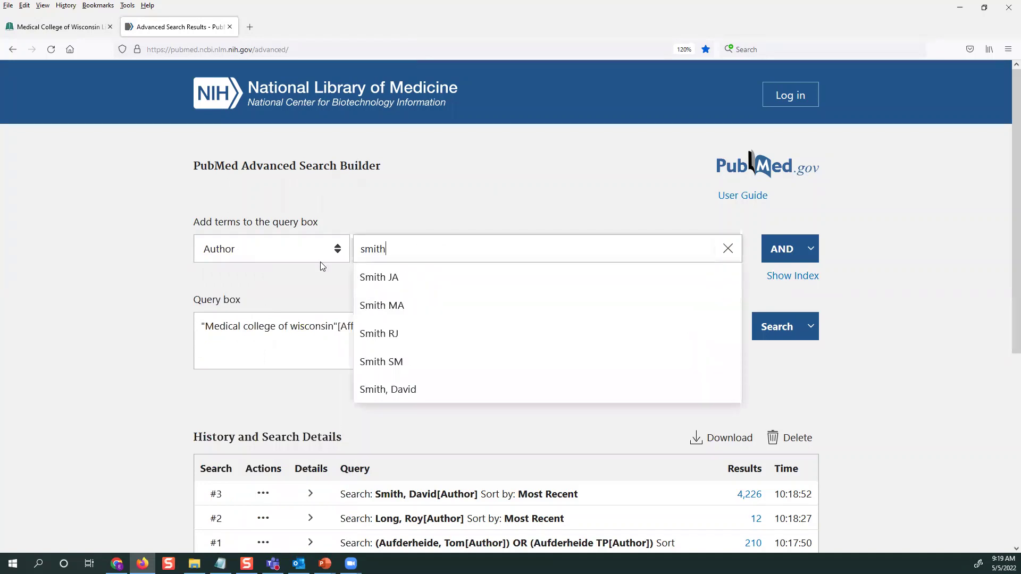
text( da)
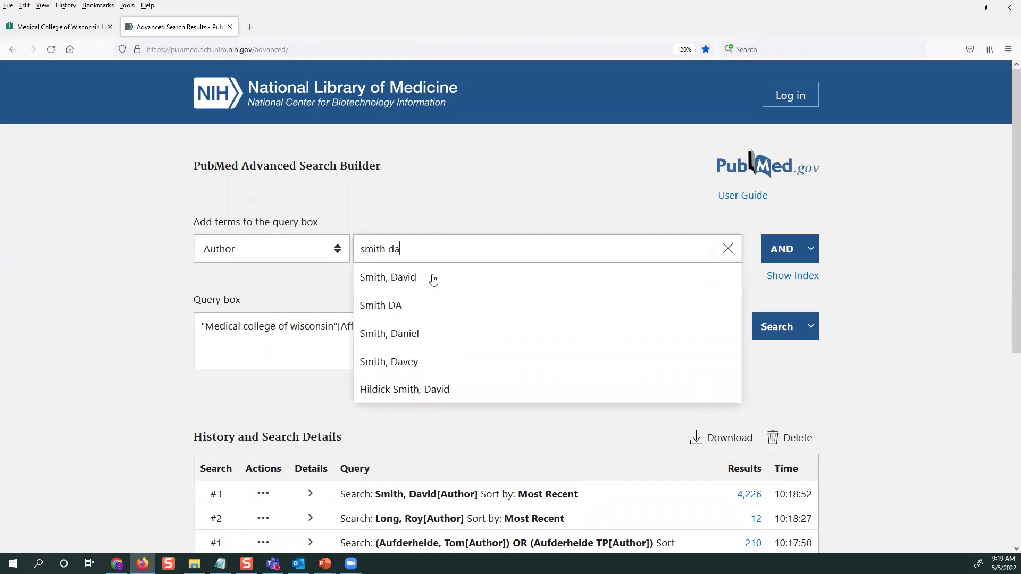
click(424, 277)
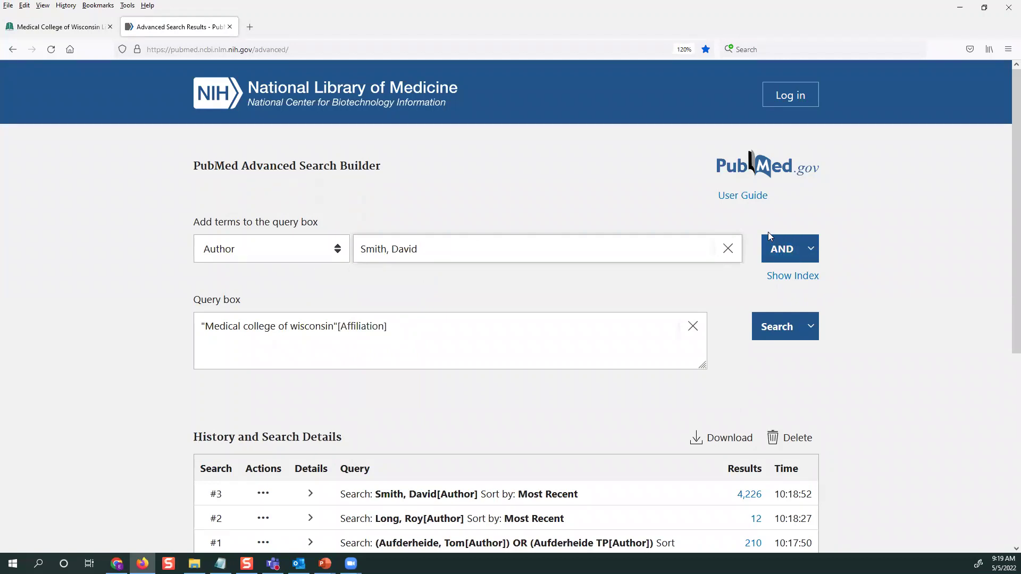
click(782, 253)
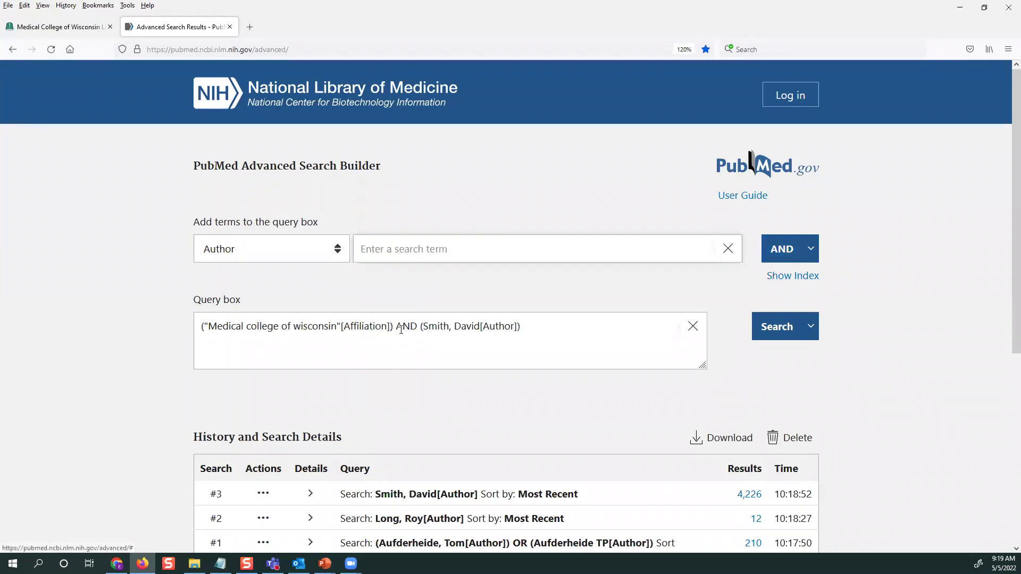
Step: Check the affiliation and author parts of the combined query and run the search
drag(387, 327, 208, 327)
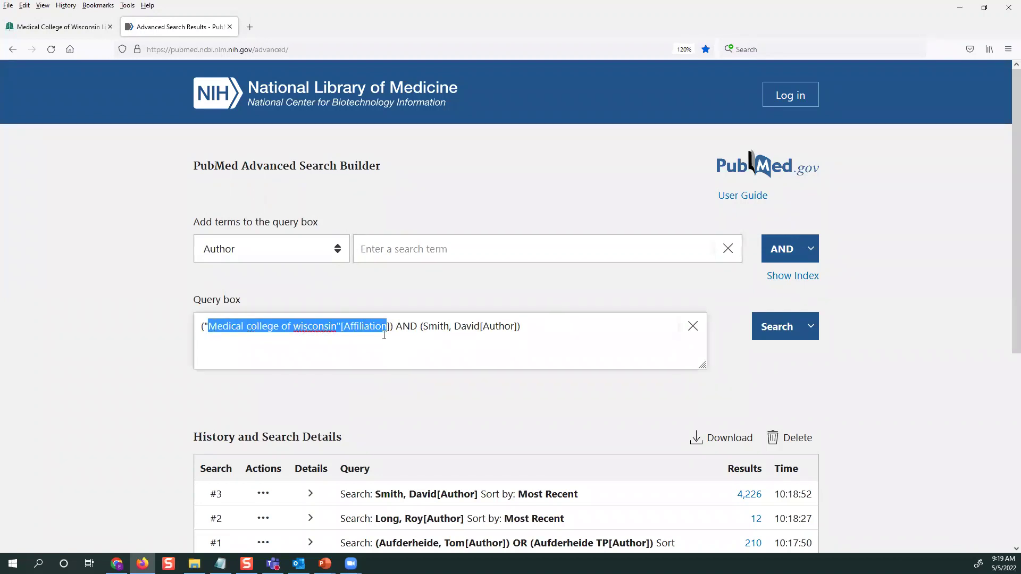
drag(428, 327, 504, 327)
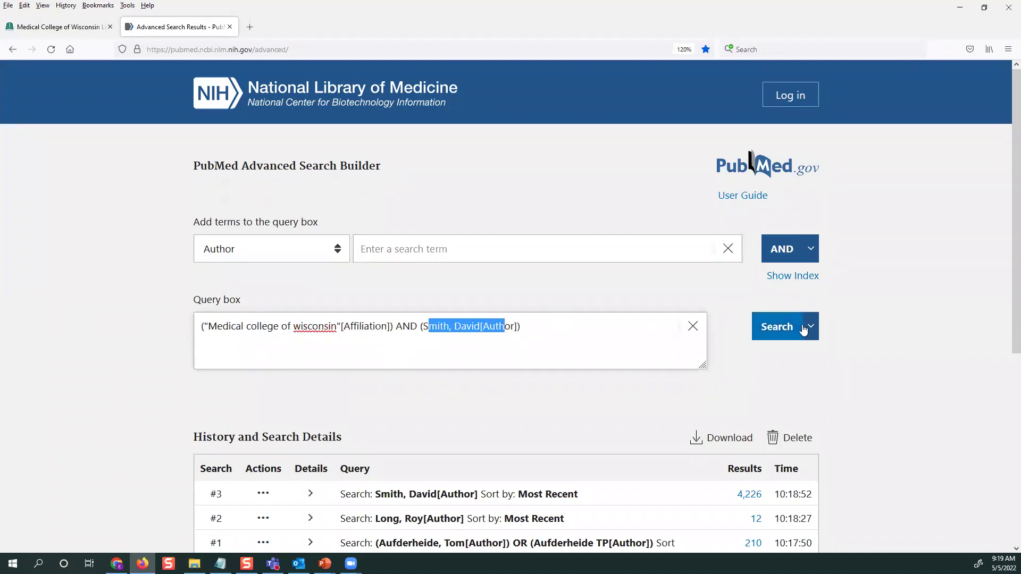
click(774, 329)
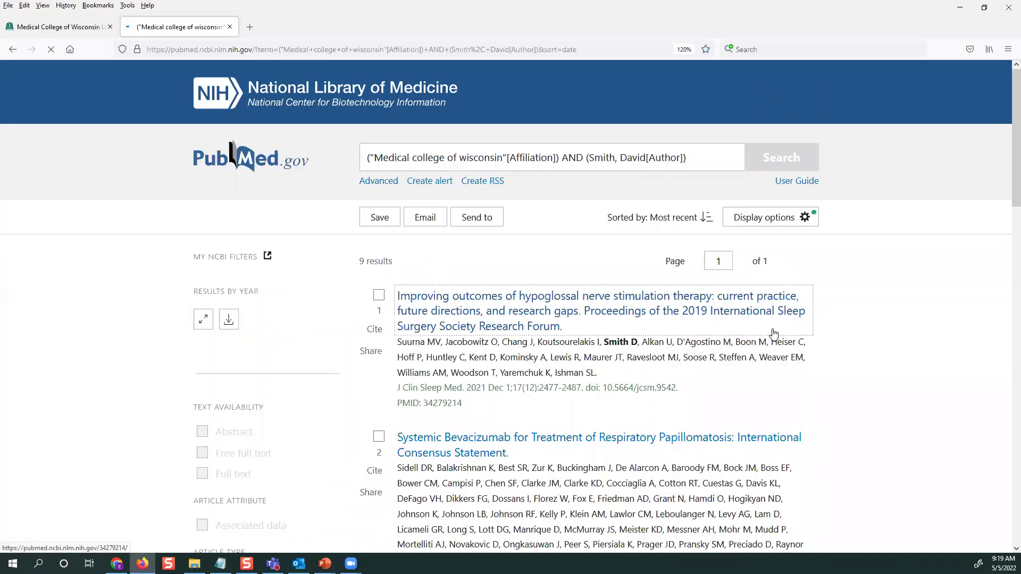
Step: Open the first article, go back to the result list, and examine the matching author names in the listed articles
click(493, 299)
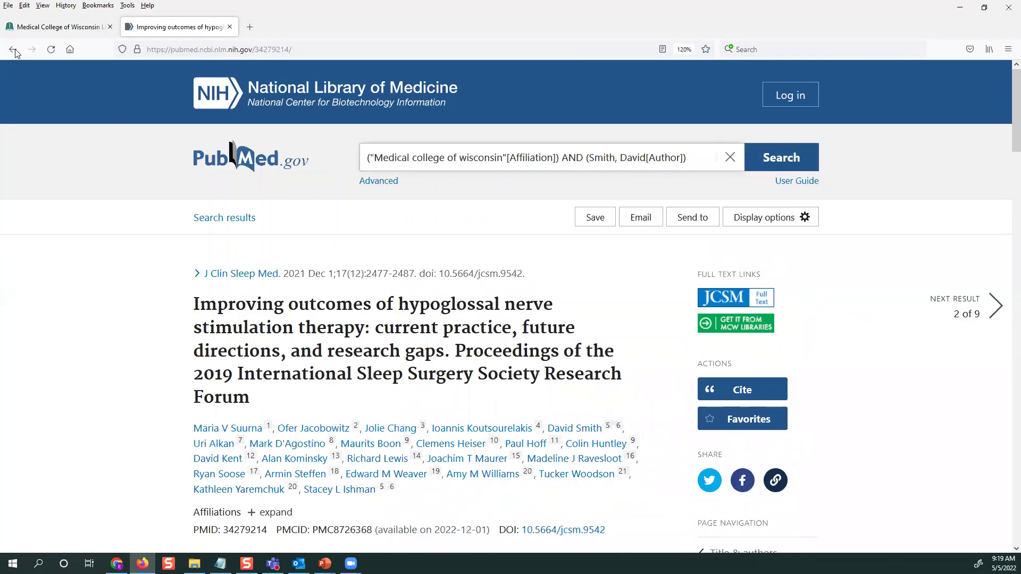
key(alt+Left)
scroll(555, 357, down, 4)
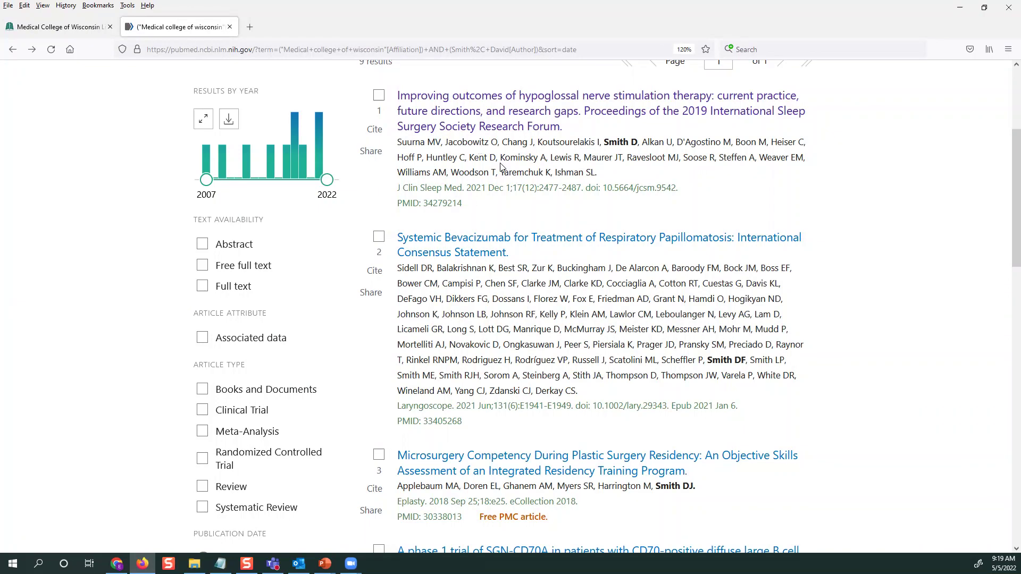
scroll(582, 298, down, 3)
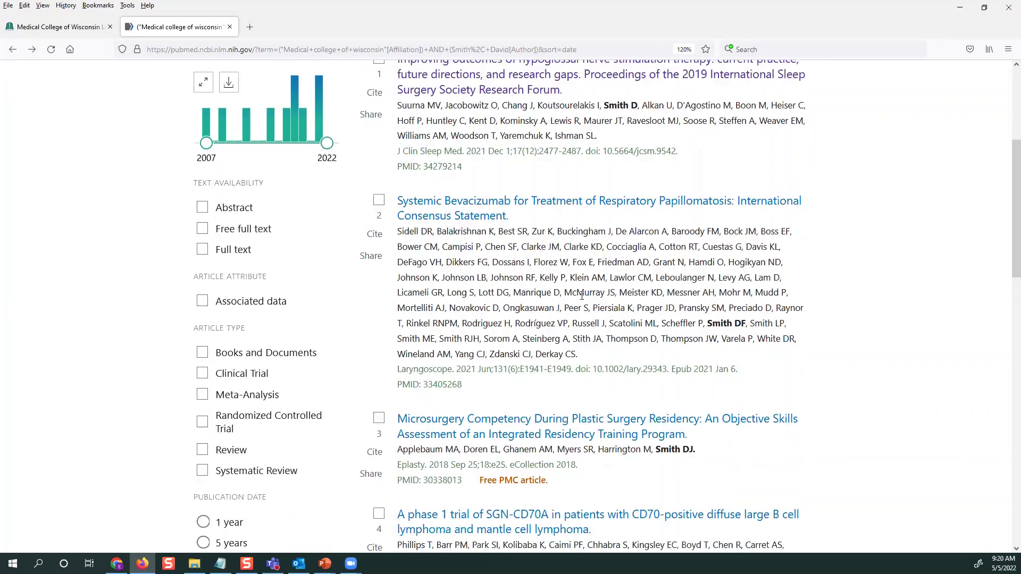
scroll(583, 301, down, 3)
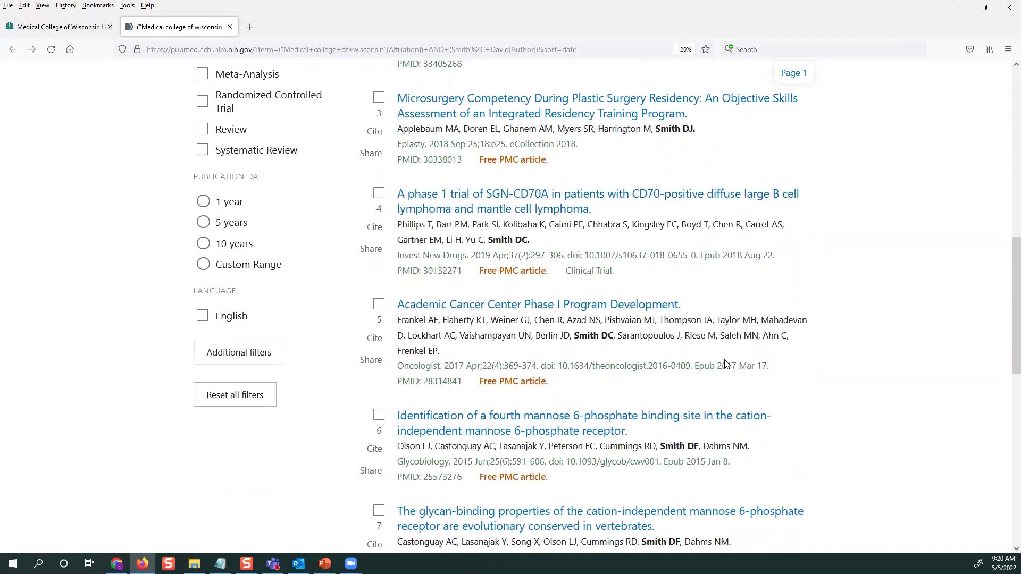
scroll(725, 359, up, 10)
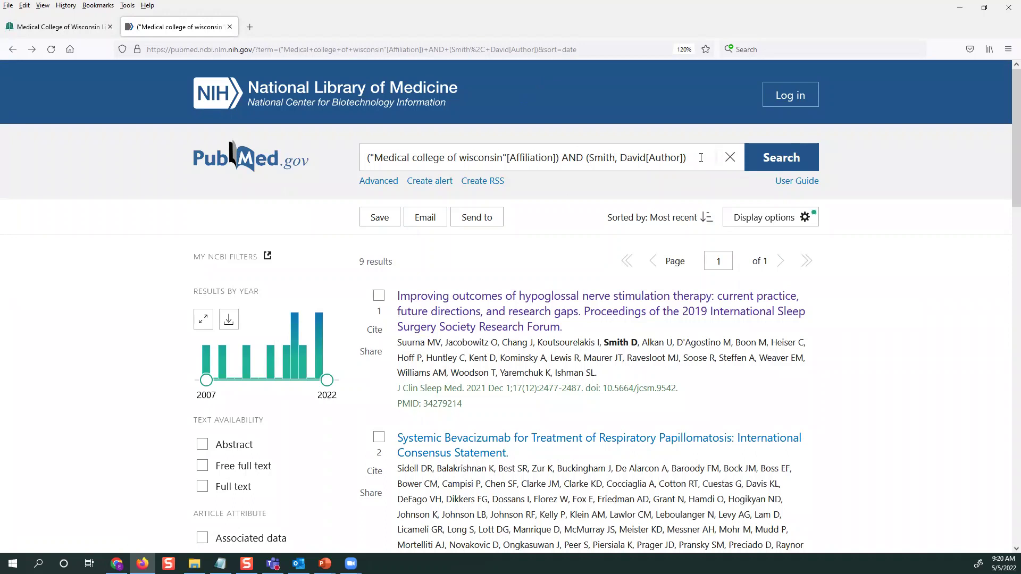
drag(365, 157, 693, 144)
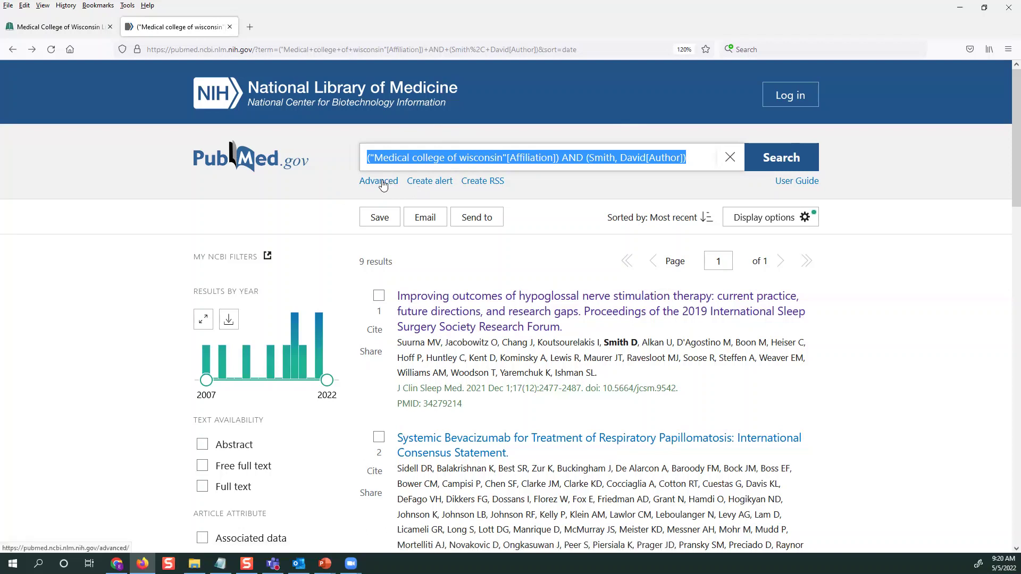
click(554, 207)
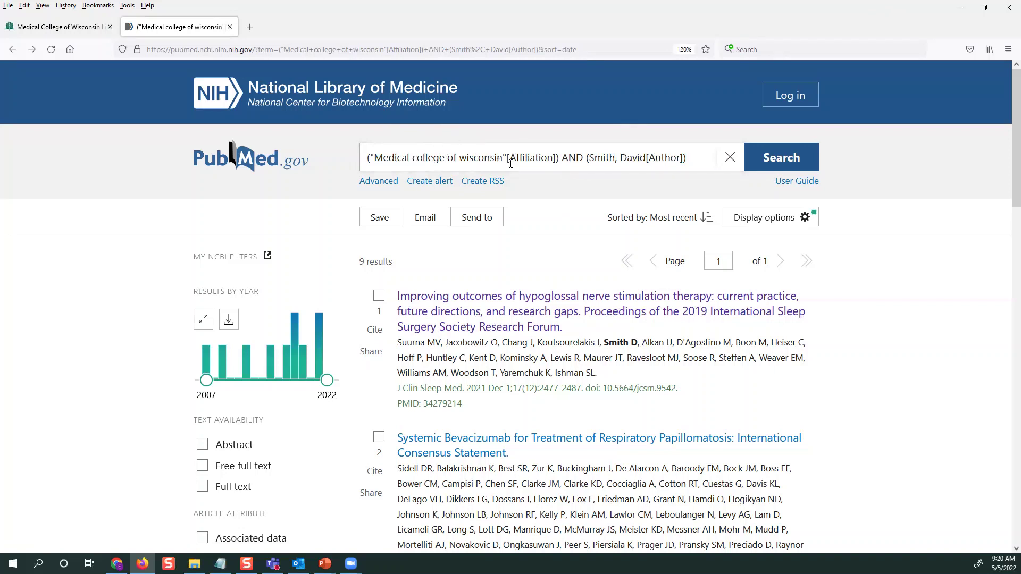
triple_click(591, 158)
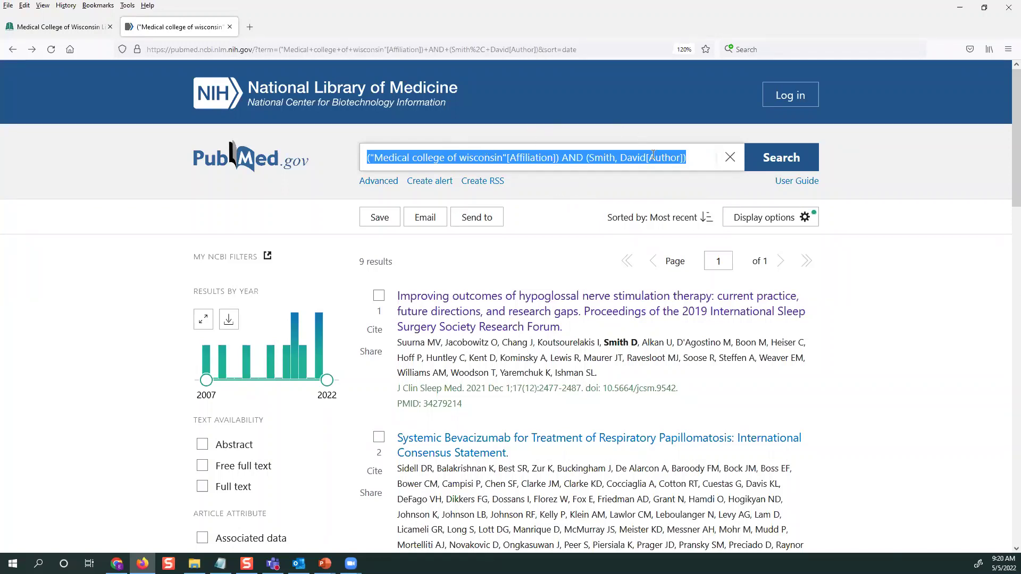
Step: Switch to the running PowerPoint slide show and advance to the PubMed slide with the author search steps
click(325, 563)
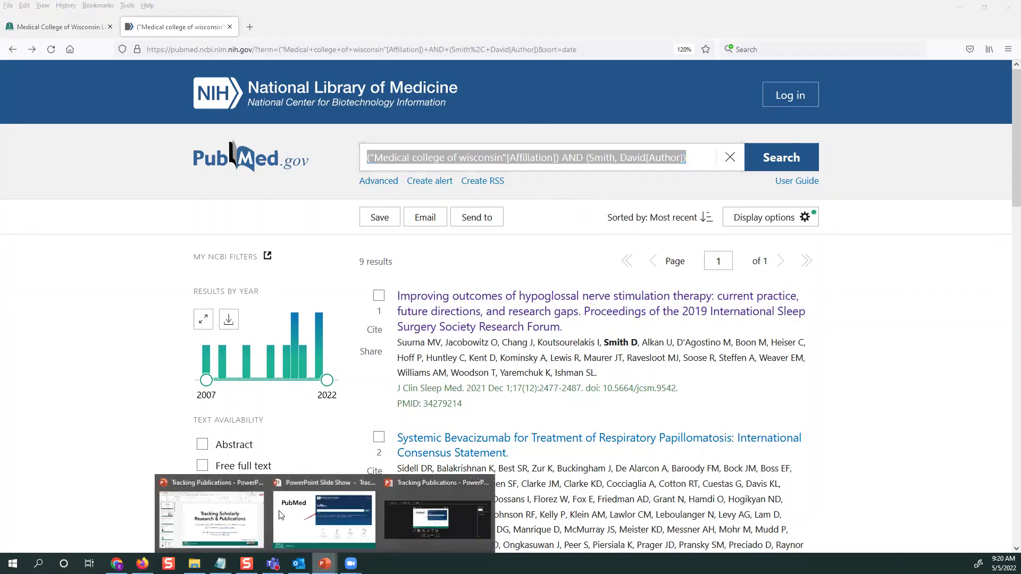
click(329, 506)
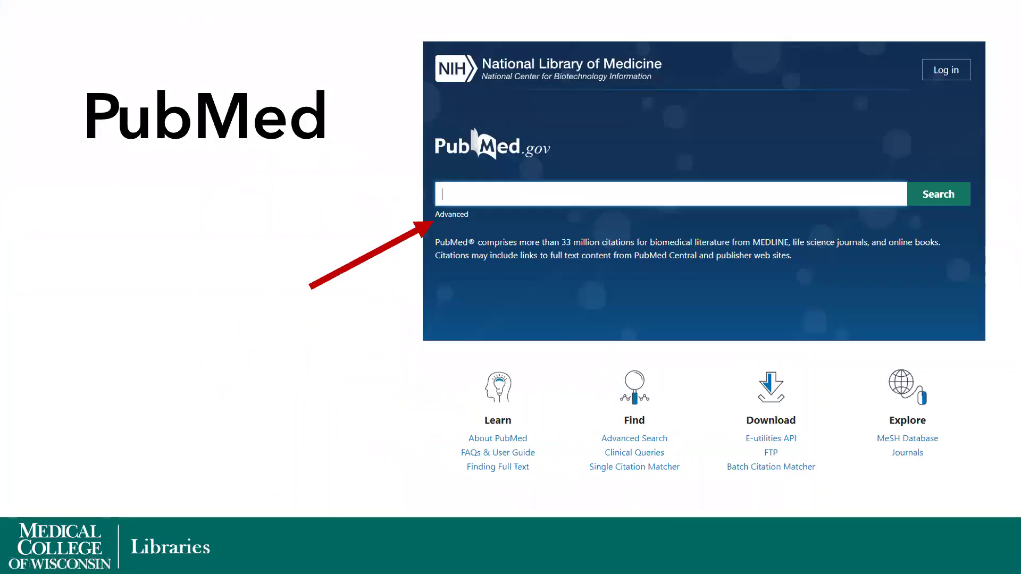
click(592, 41)
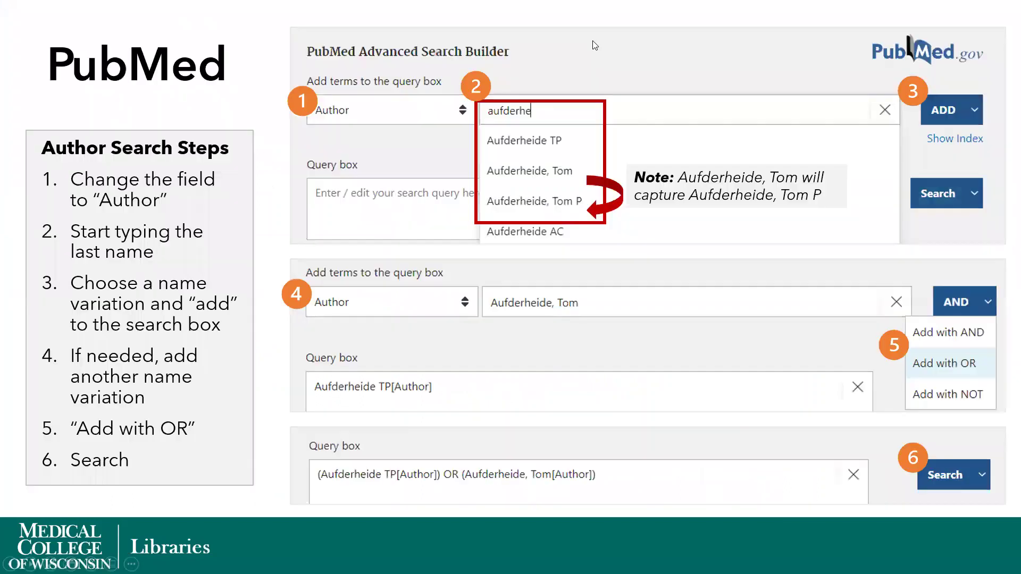
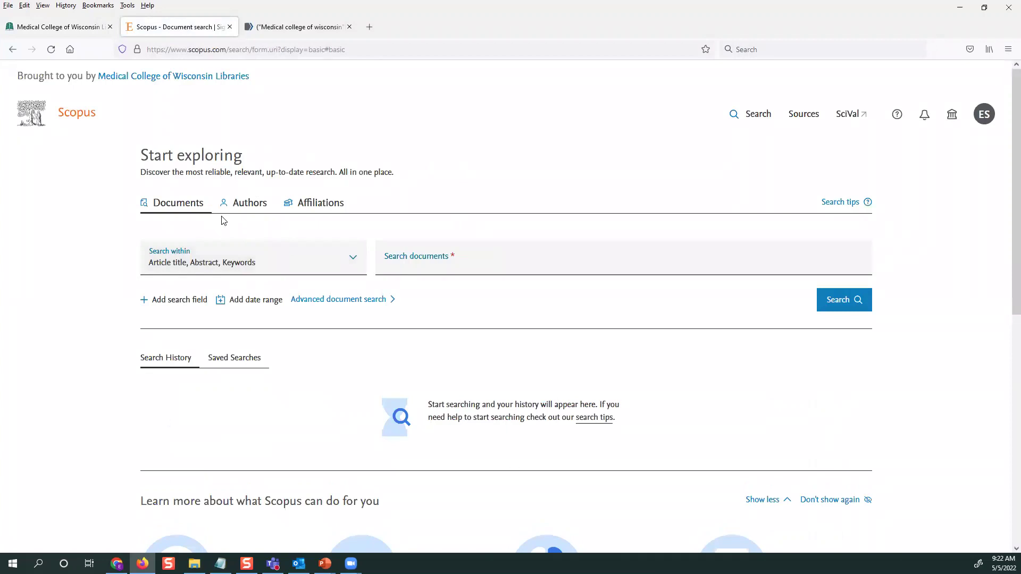
Step: In Scopus, search for an author by last name and first name, and look over the author results
click(259, 208)
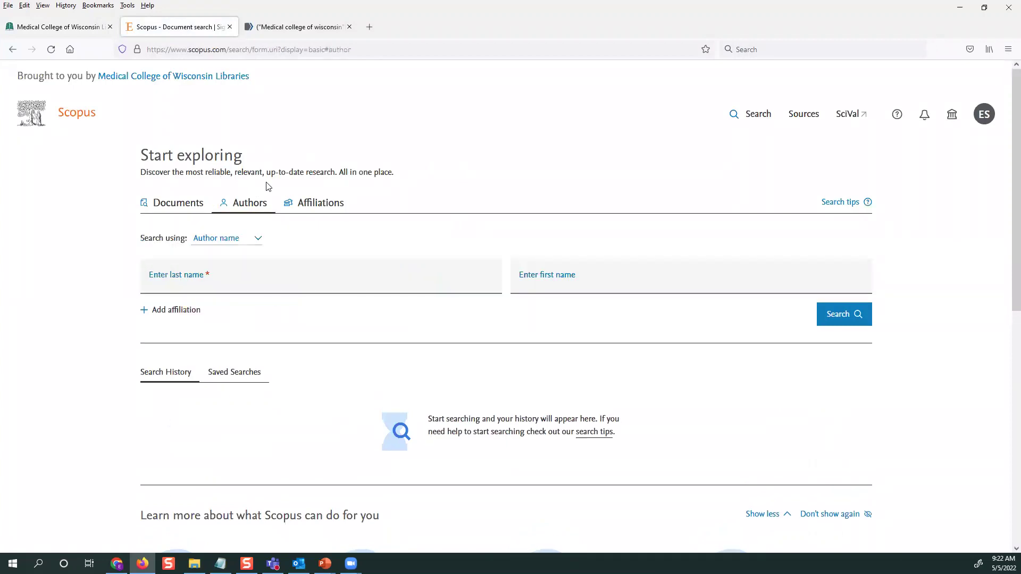
click(259, 275)
text(Long)
key(Tab)
text(Roy)
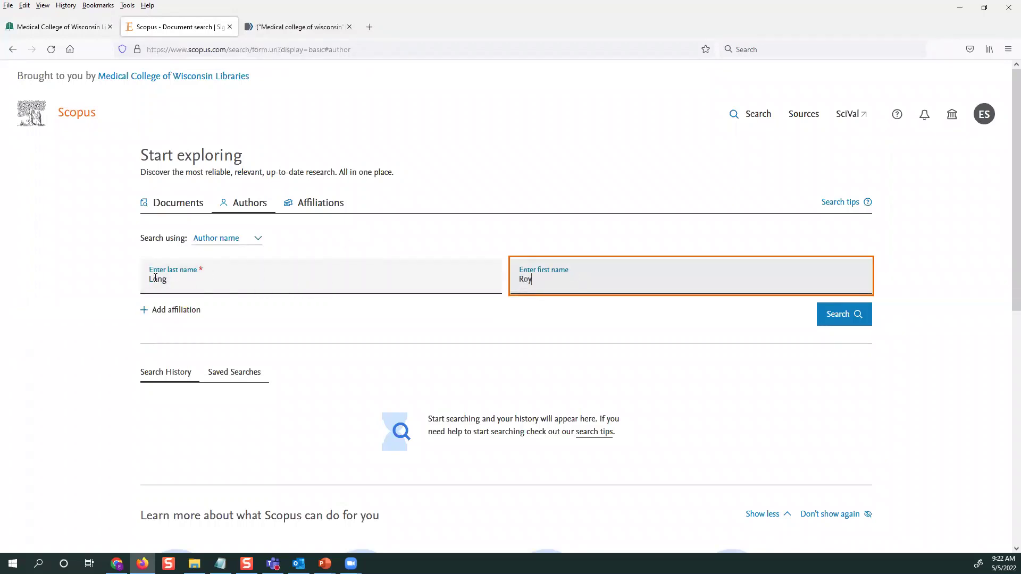
click(837, 317)
click(832, 319)
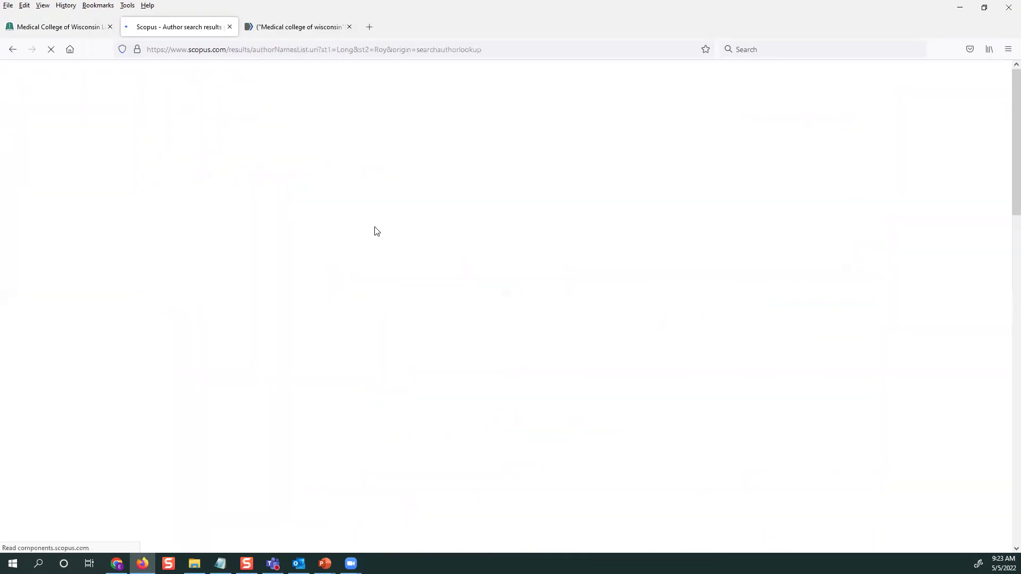
scroll(468, 347, down, 2)
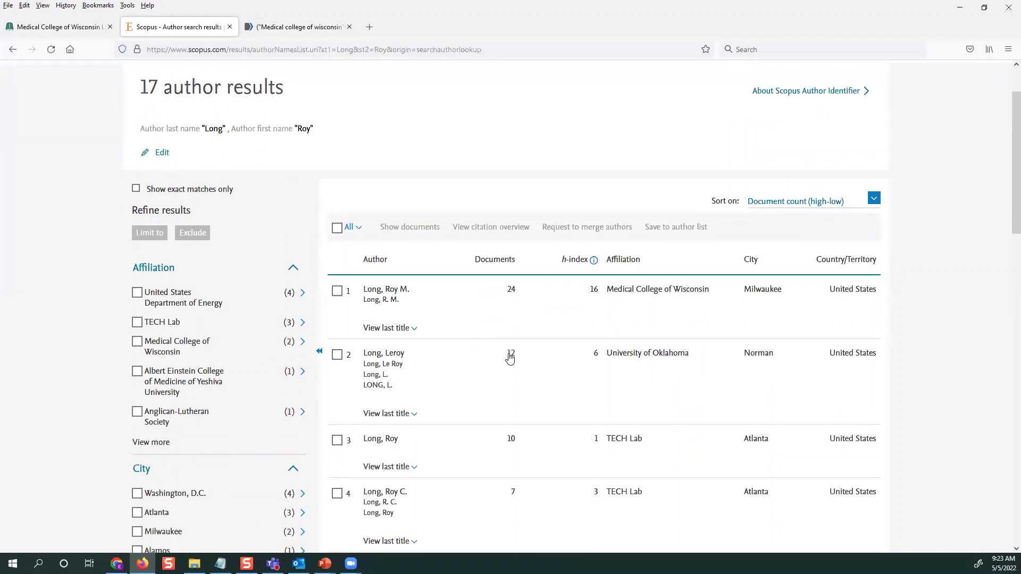
Step: Look over the author results, select the first and third authors as possible merge candidates, and clear the third selection
scroll(496, 360, down, 2)
scroll(500, 363, down, 2)
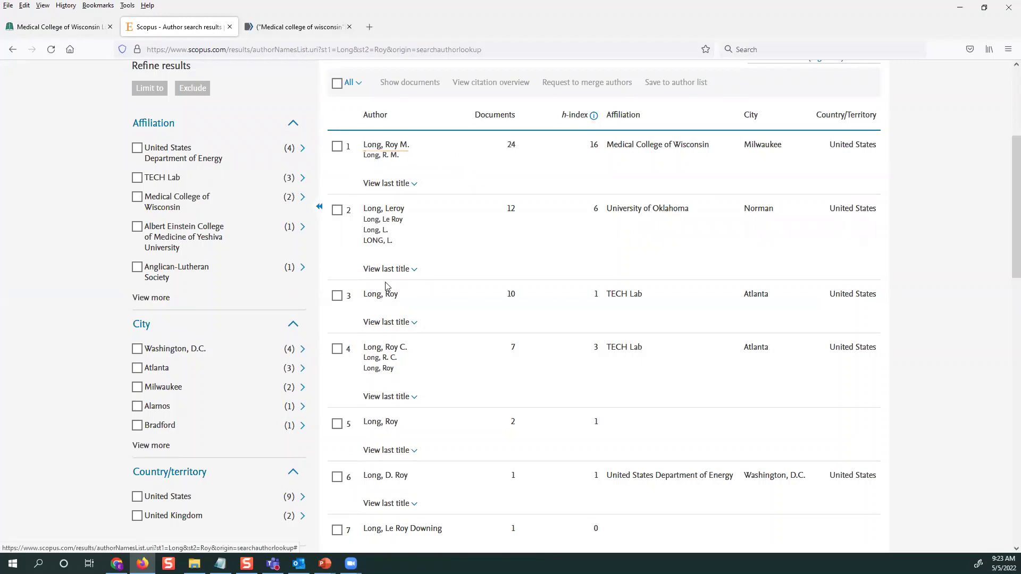
scroll(520, 269, up, 1)
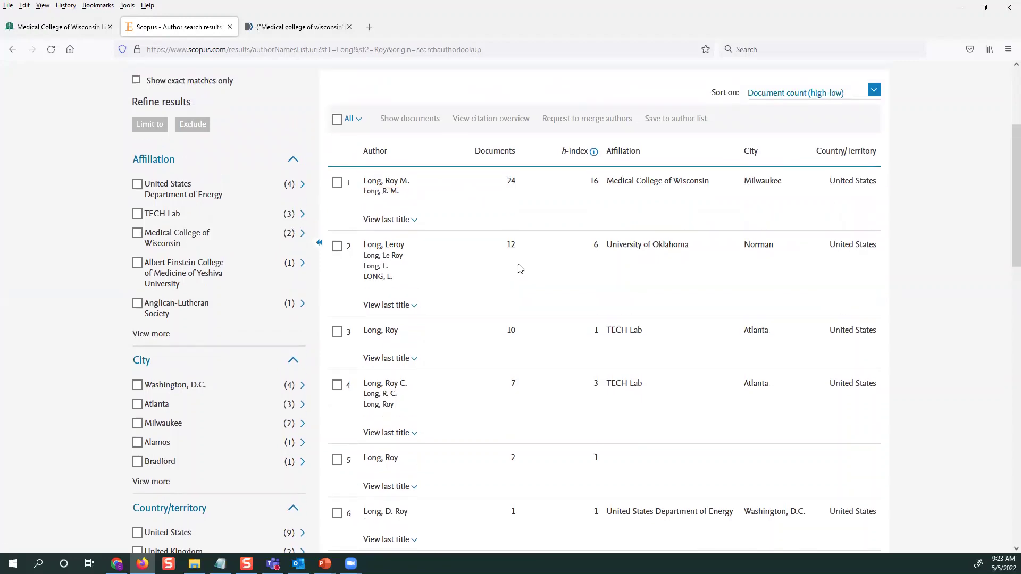
click(337, 183)
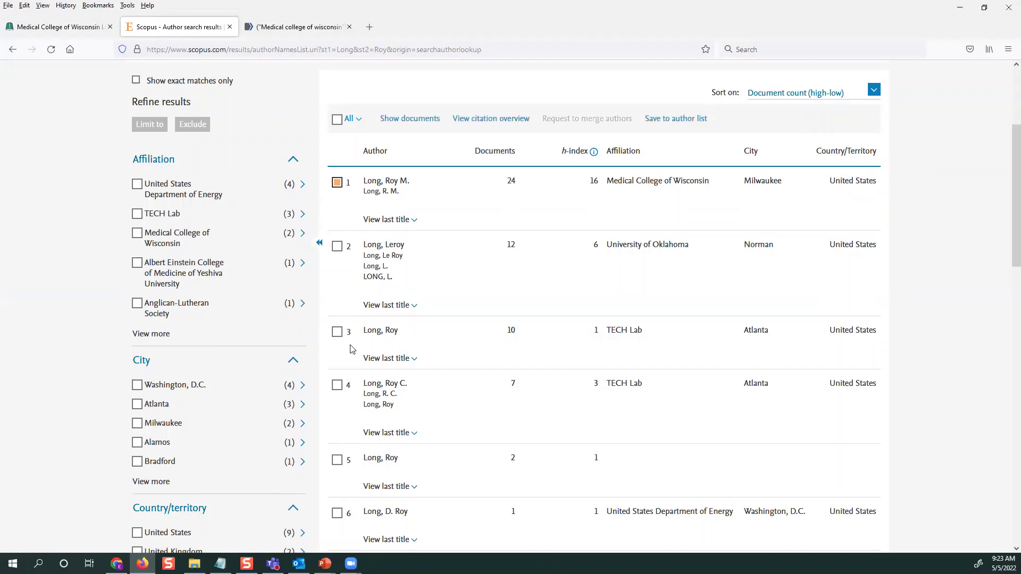
click(337, 332)
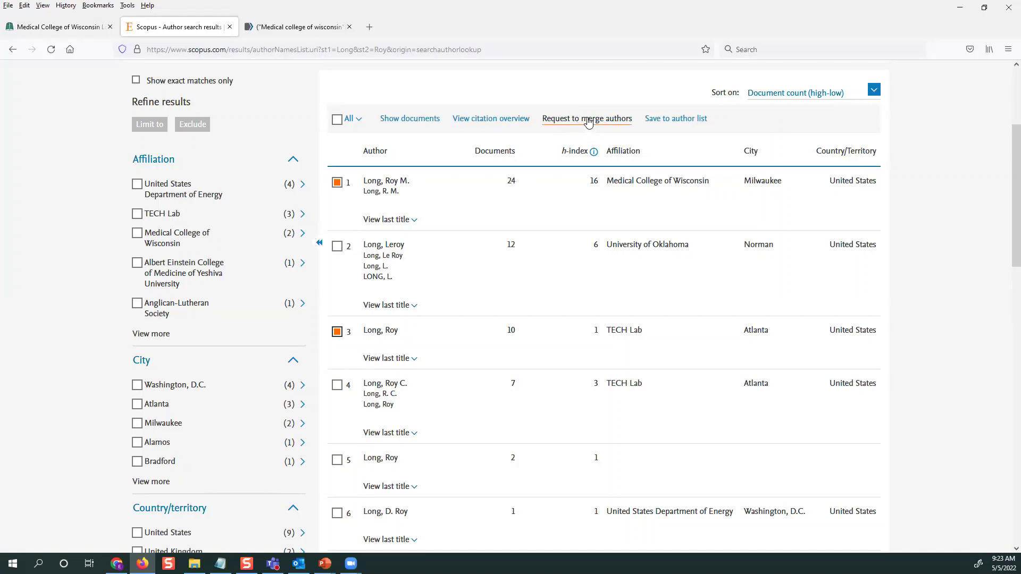
scroll(590, 122, up, 2)
scroll(591, 121, up, 3)
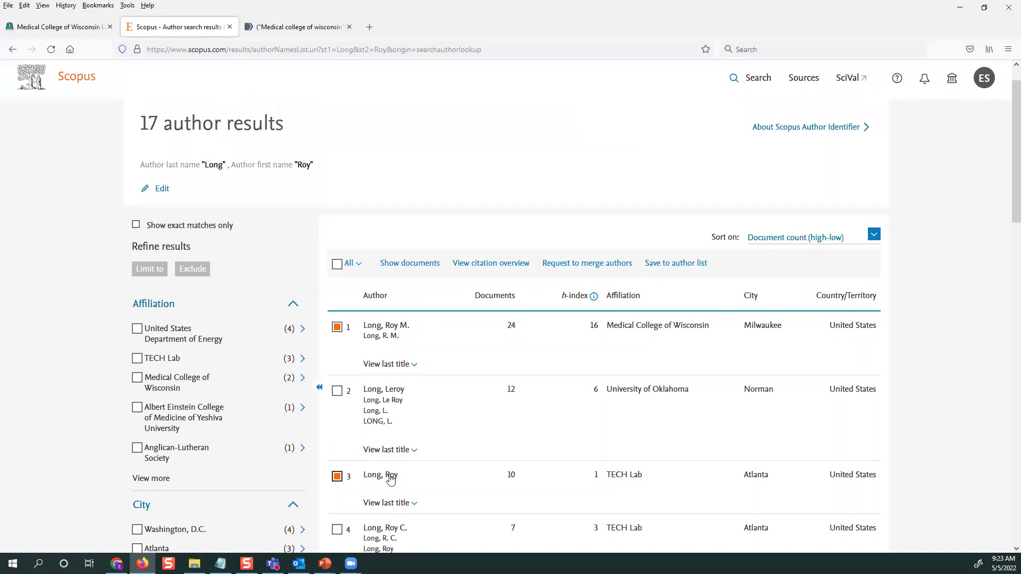
click(336, 477)
Step: Open the profile of the first author, affiliated with the Medical College of Wisconsin, and examine its source note, metrics and document list
click(390, 326)
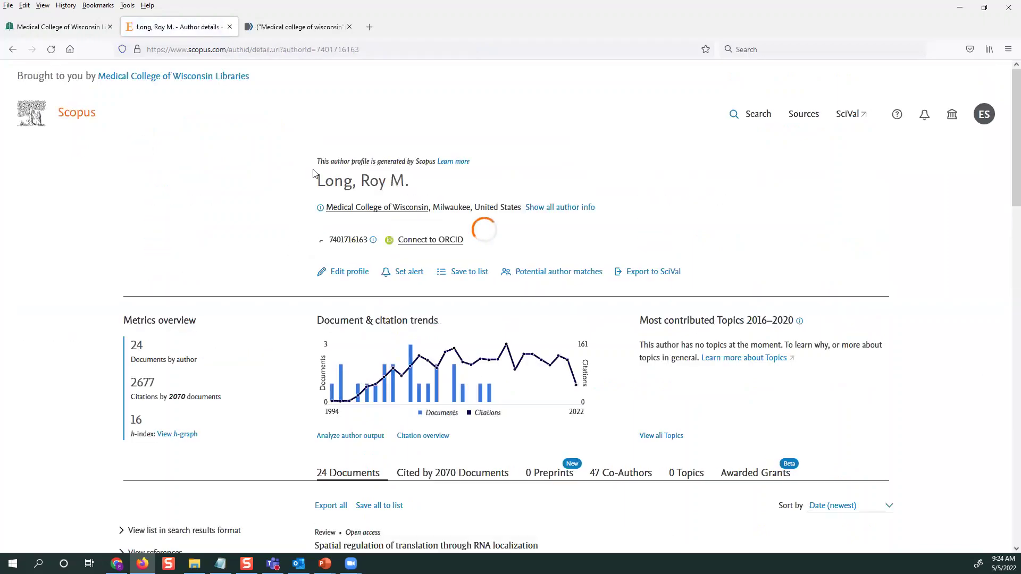
drag(316, 165, 436, 161)
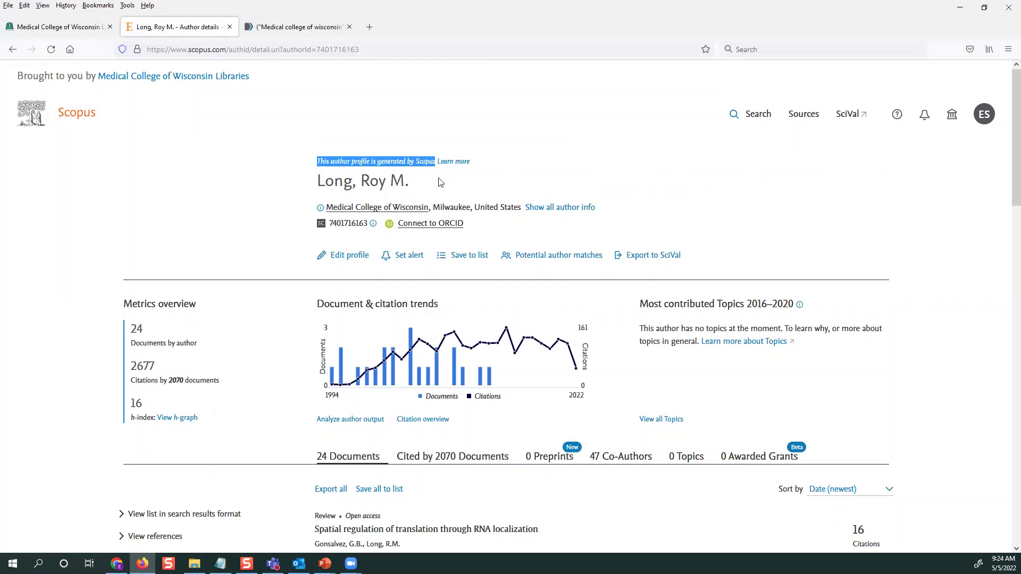
click(438, 179)
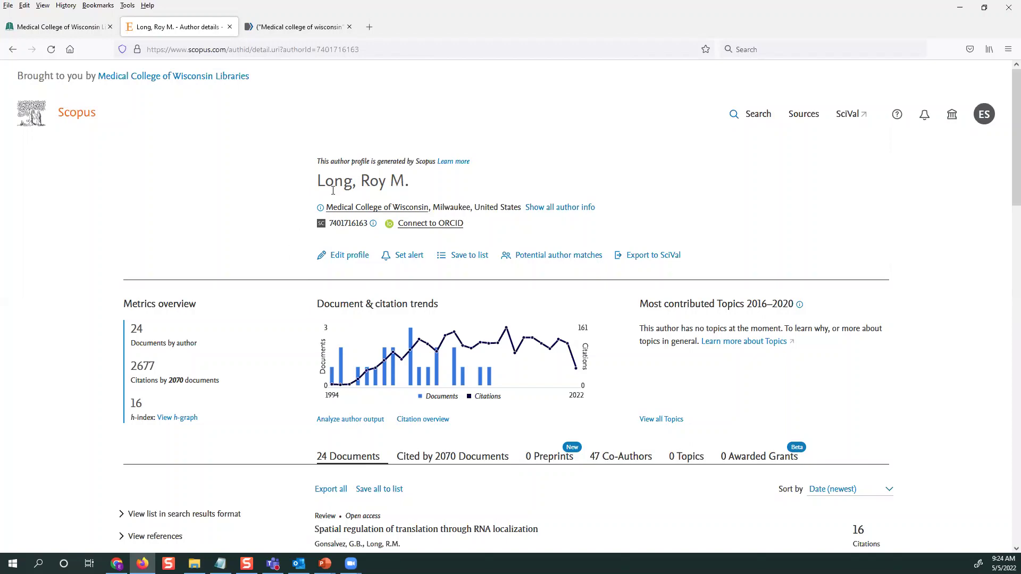
scroll(303, 255, down, 5)
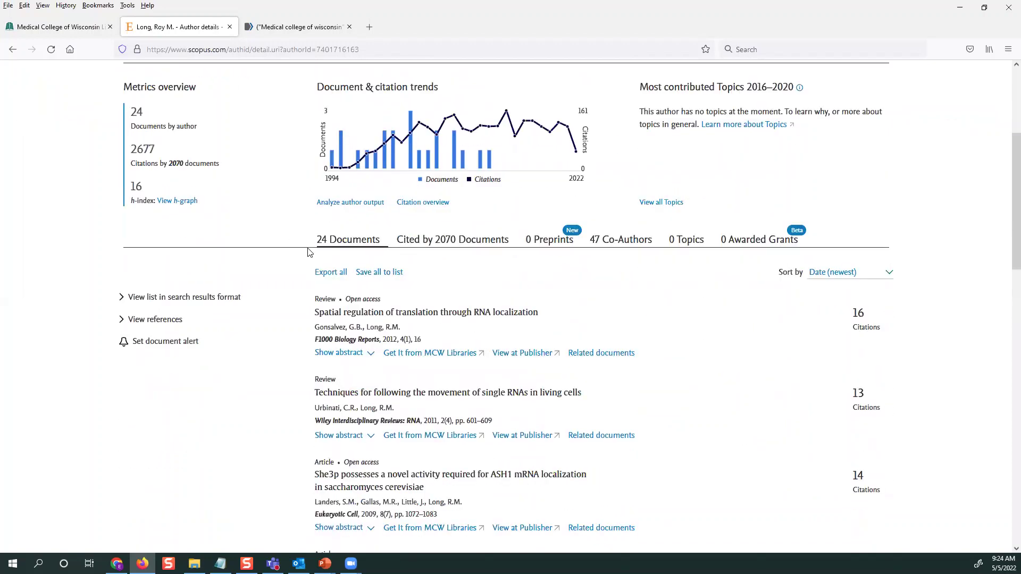
scroll(310, 250, down, 1)
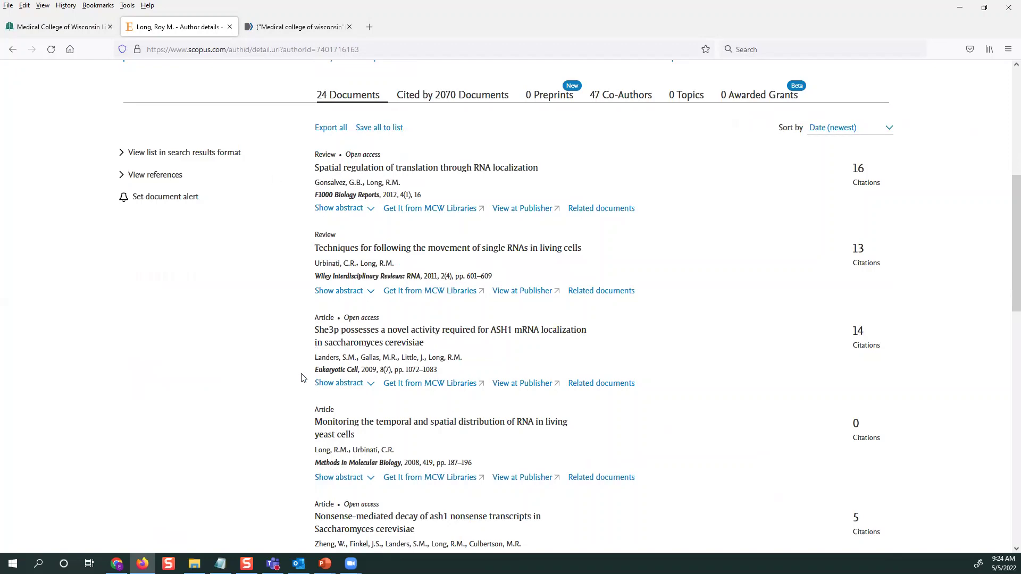
scroll(292, 375, up, 2)
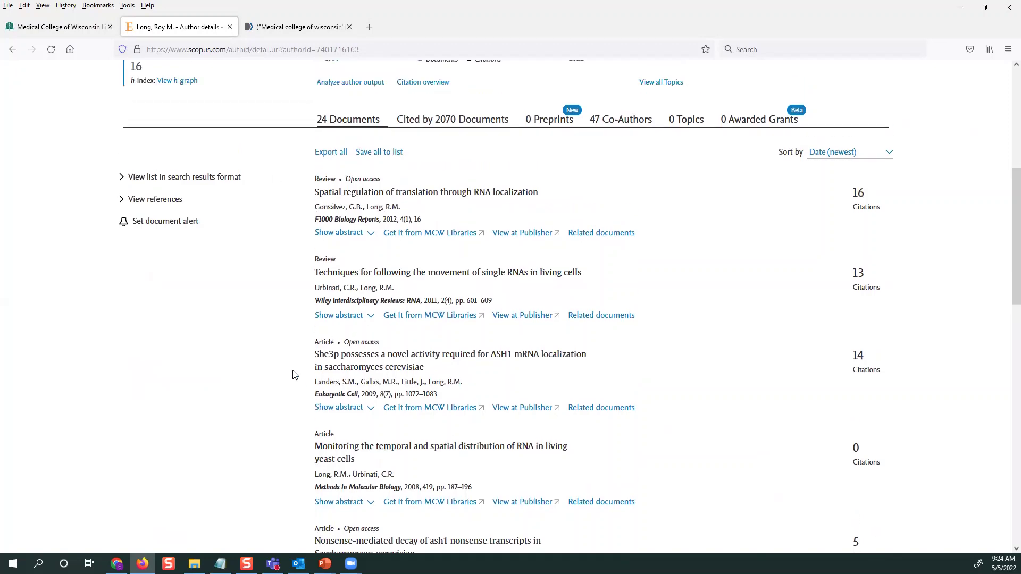
scroll(292, 375, up, 2)
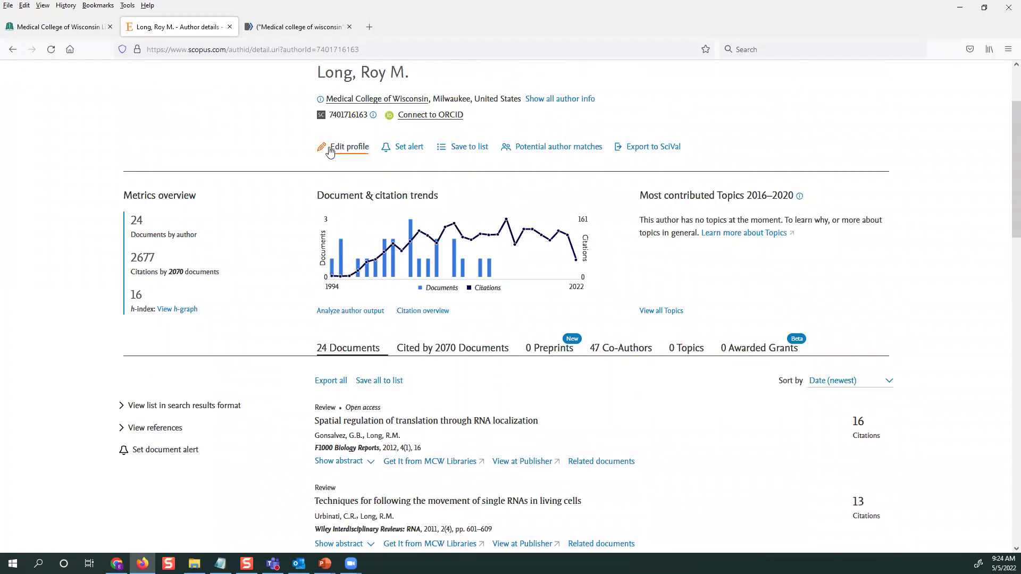
scroll(244, 123, up, 1)
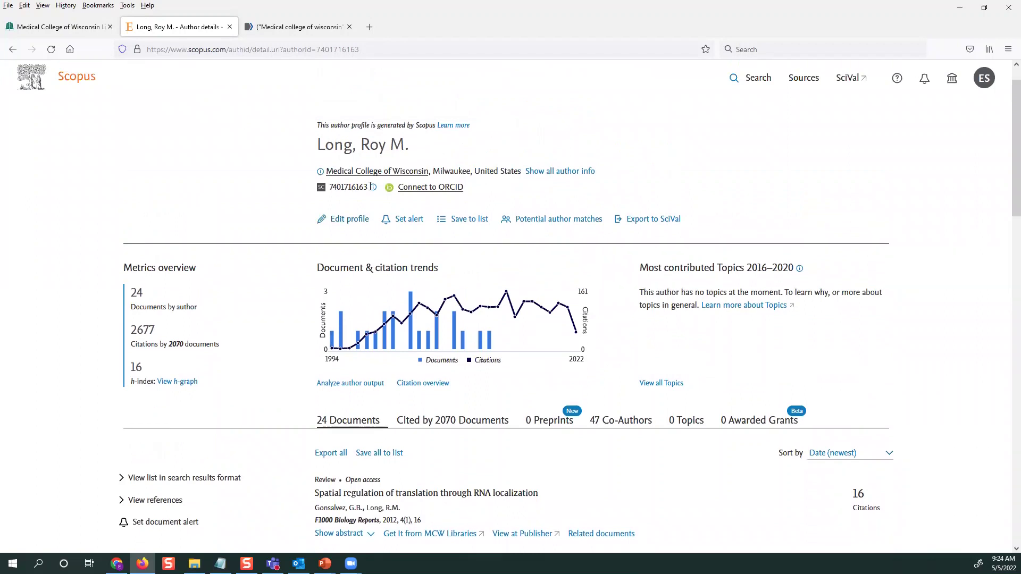
Step: Highlight the Scopus author ID on the profile and look over the profile options and publications
drag(363, 186, 331, 189)
scroll(296, 275, down, 1)
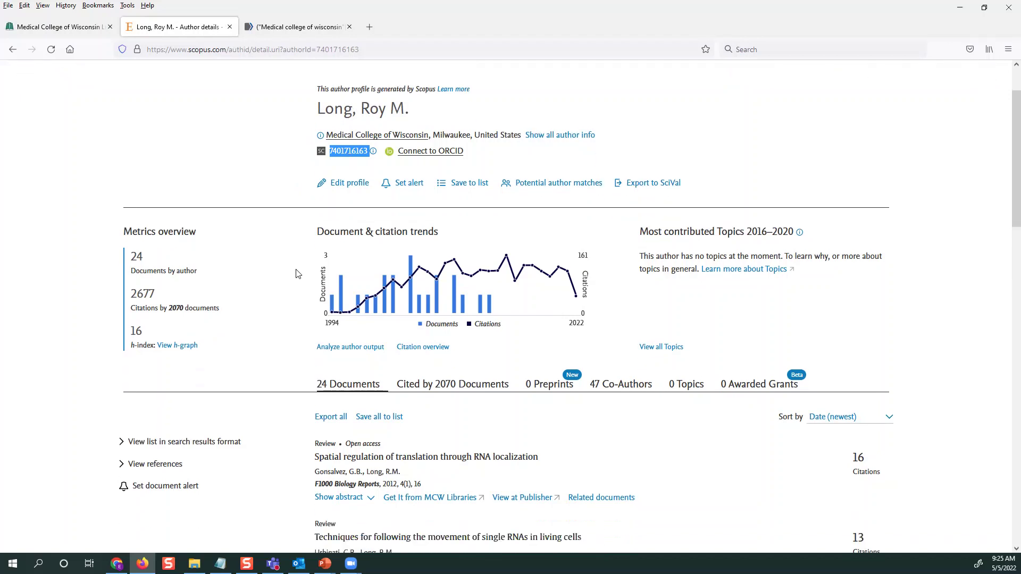
scroll(297, 272, down, 3)
scroll(298, 270, up, 4)
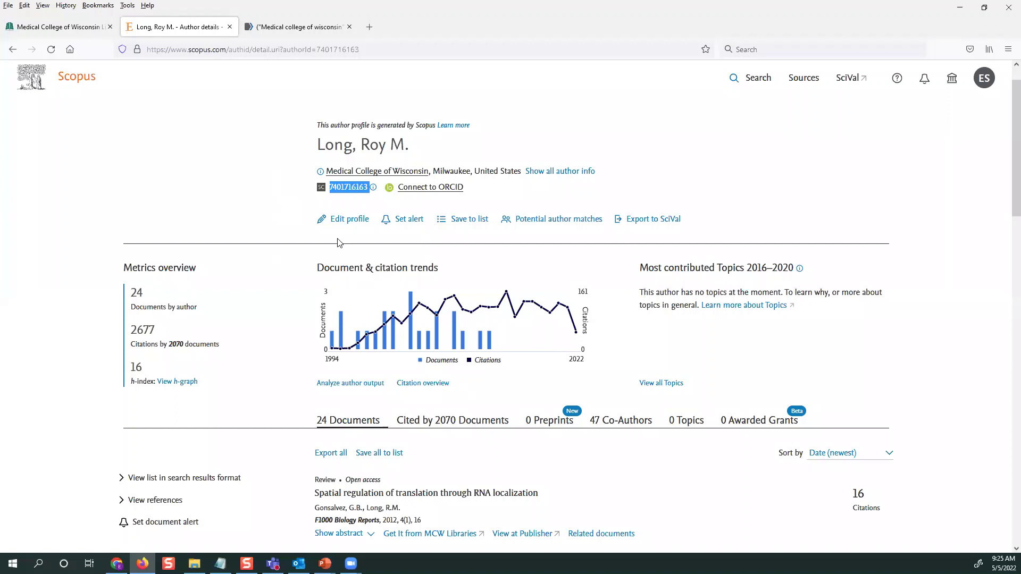
click(268, 214)
scroll(267, 237, down, 2)
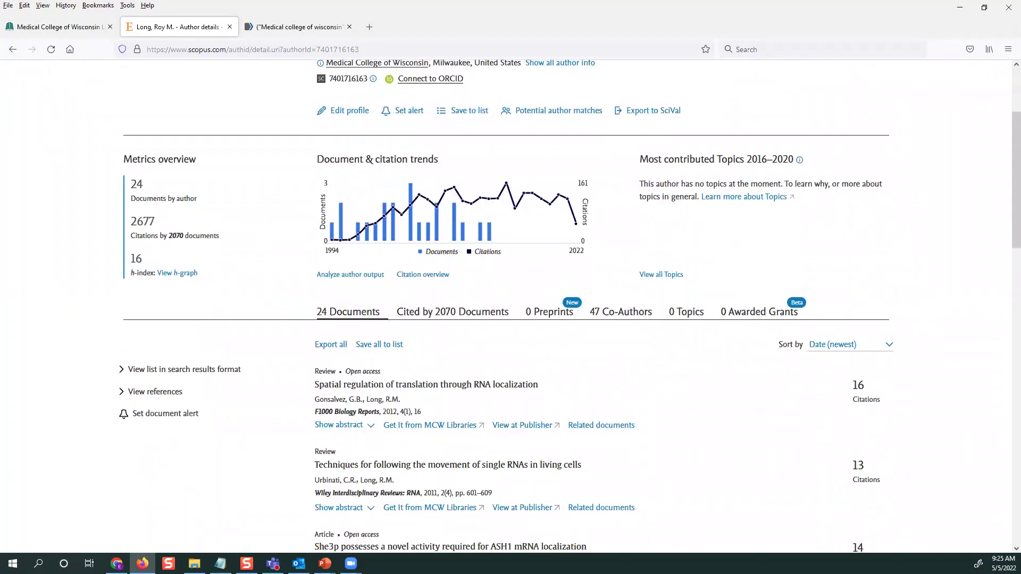
Step: Switch to the running PowerPoint slide show and advance past the Scopus author search steps to the "Scopus: Tips" slide
click(324, 564)
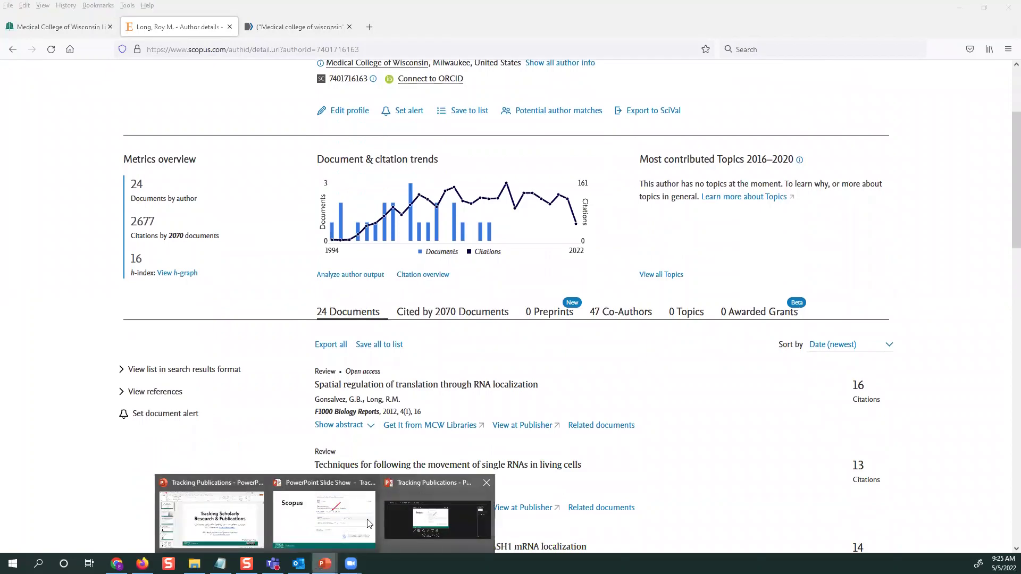
click(324, 518)
click(312, 326)
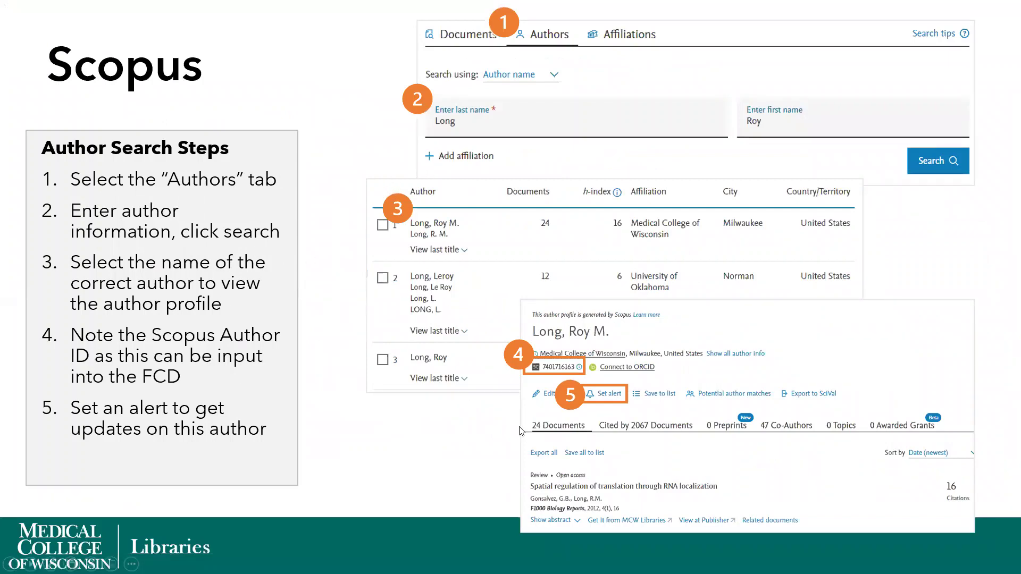
key(Right)
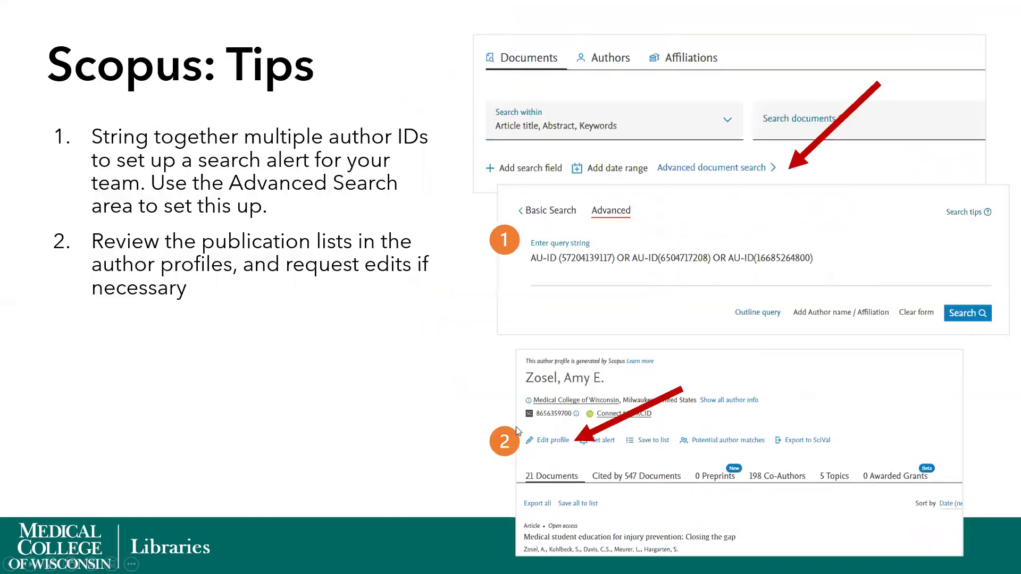
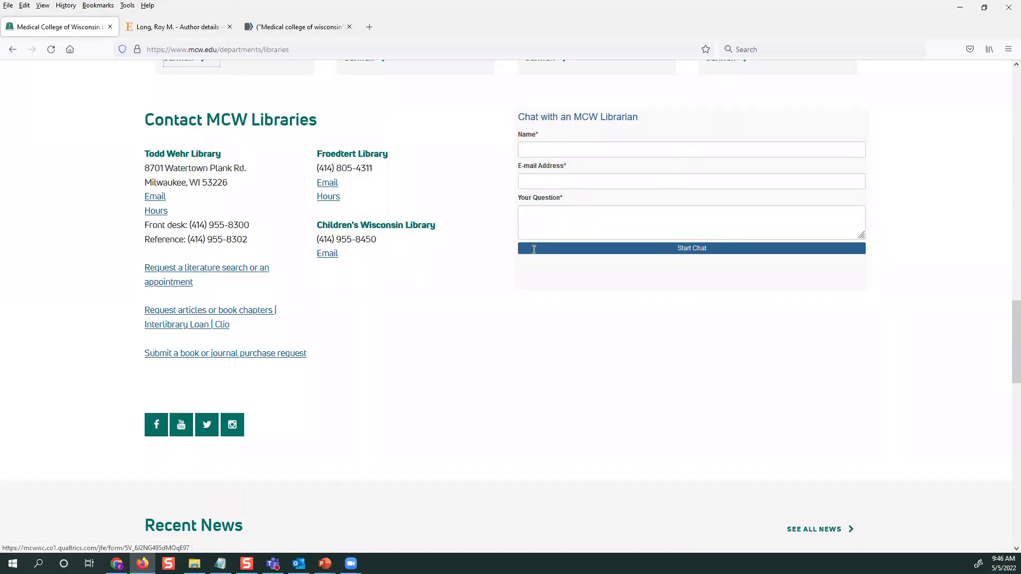
Step: Leave the MCW Libraries page and load the Faculty Collaboration Database site at fcd.mcw.edu in the same browser tab
scroll(355, 388, up, 3)
scroll(355, 388, up, 6)
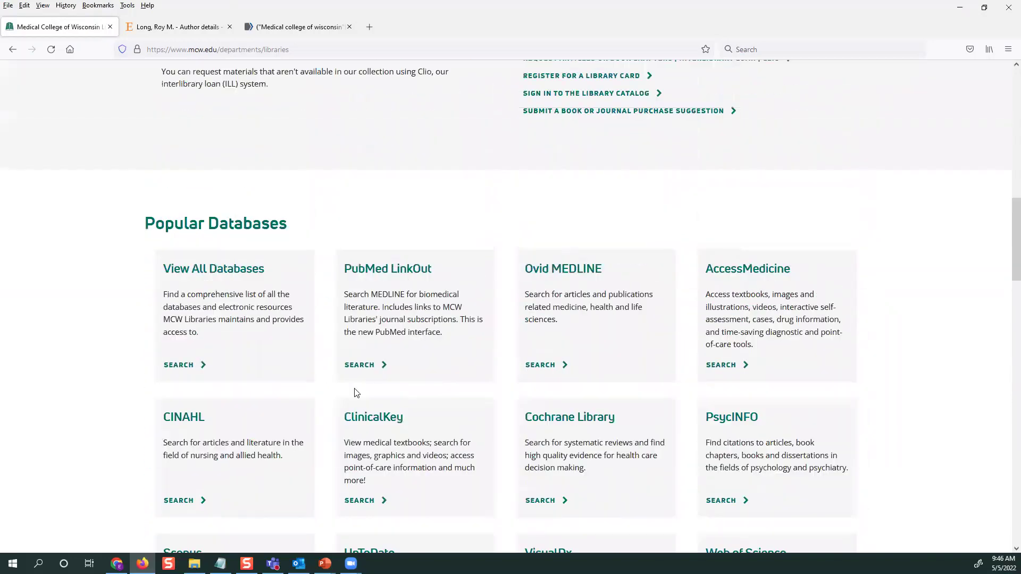
scroll(356, 381, up, 3)
click(264, 48)
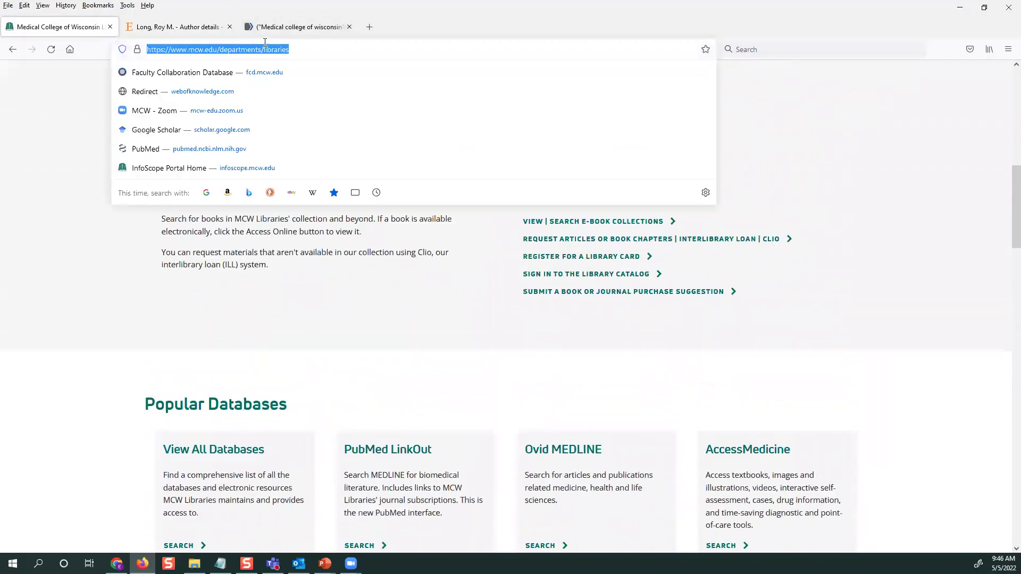
text(fcd)
key(Return)
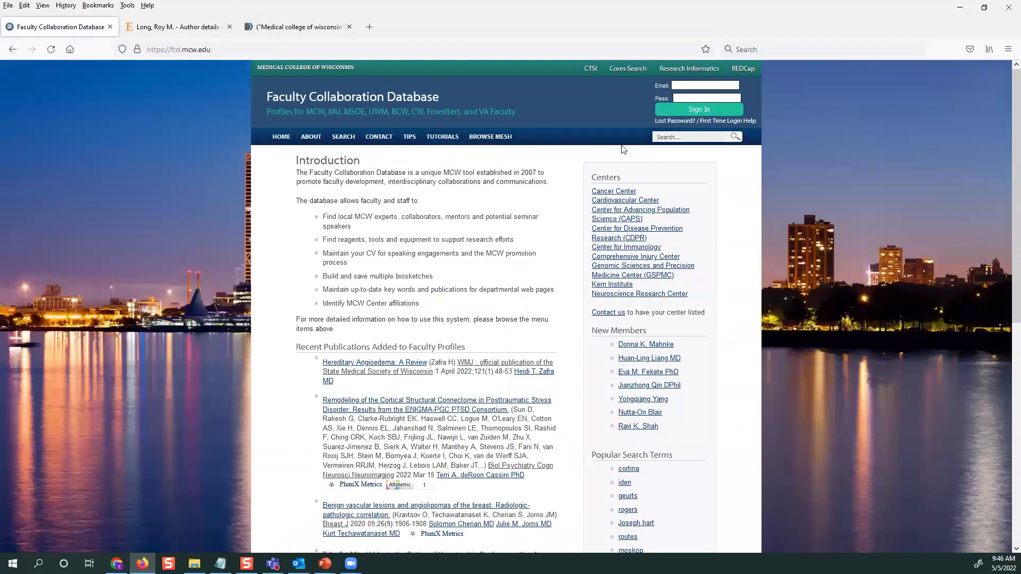
Step: Search the Faculty Collaboration Database for a faculty member by last name, accept the suggested spelling, and open the matching profile
scroll(461, 262, down, 3)
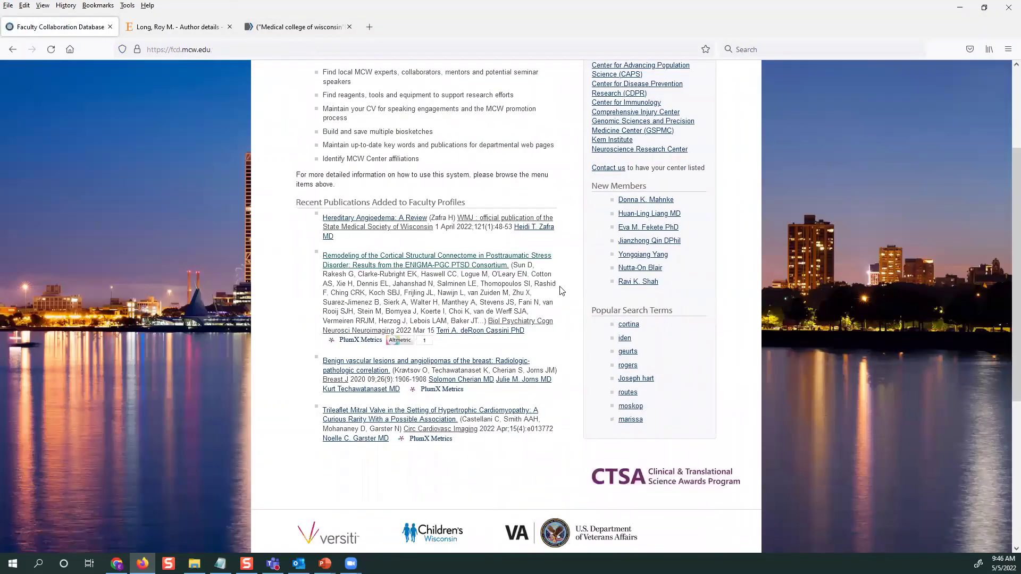
scroll(565, 264, up, 3)
click(679, 138)
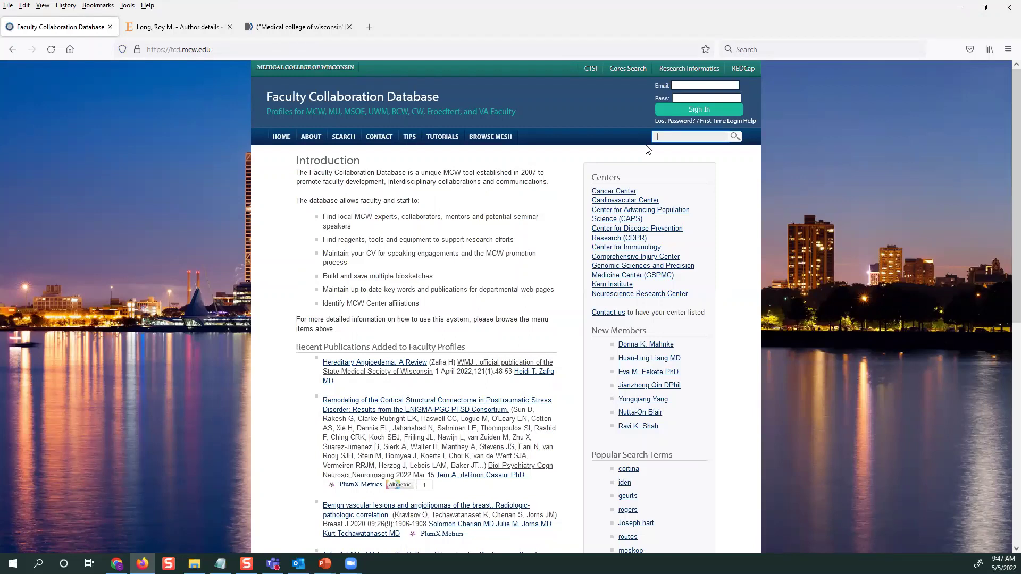
text(aufderheidi)
key(Return)
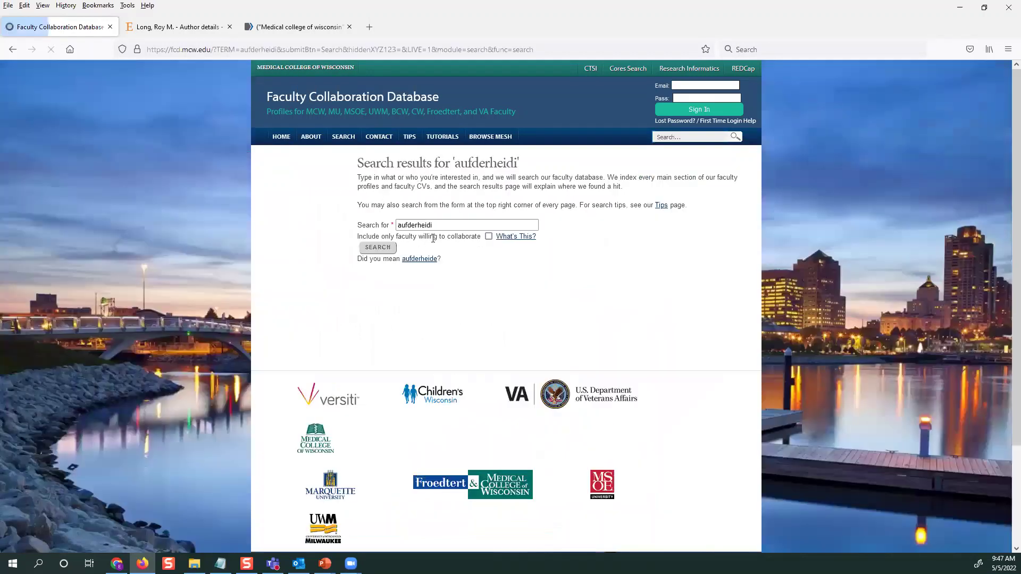
click(417, 260)
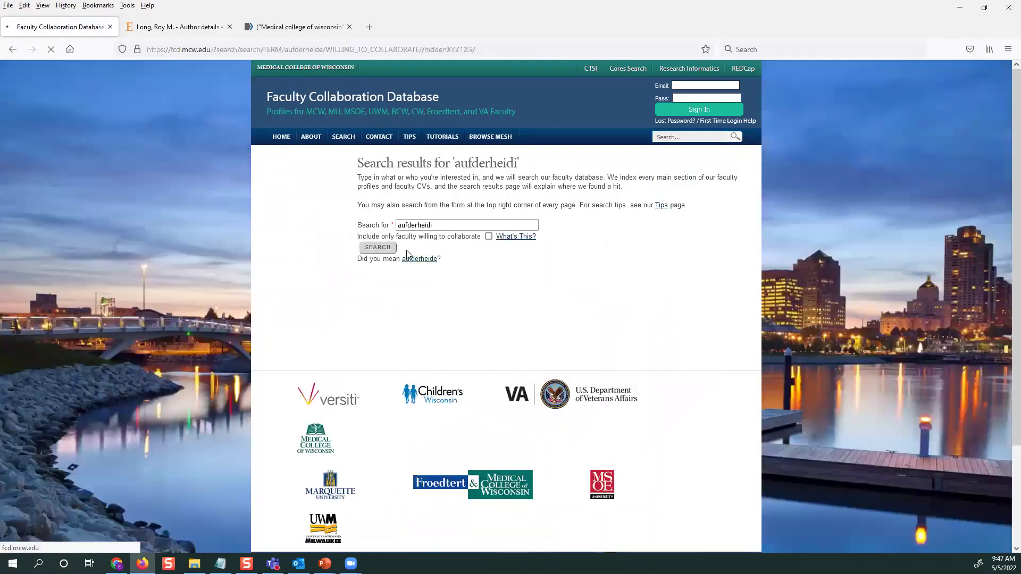
click(391, 325)
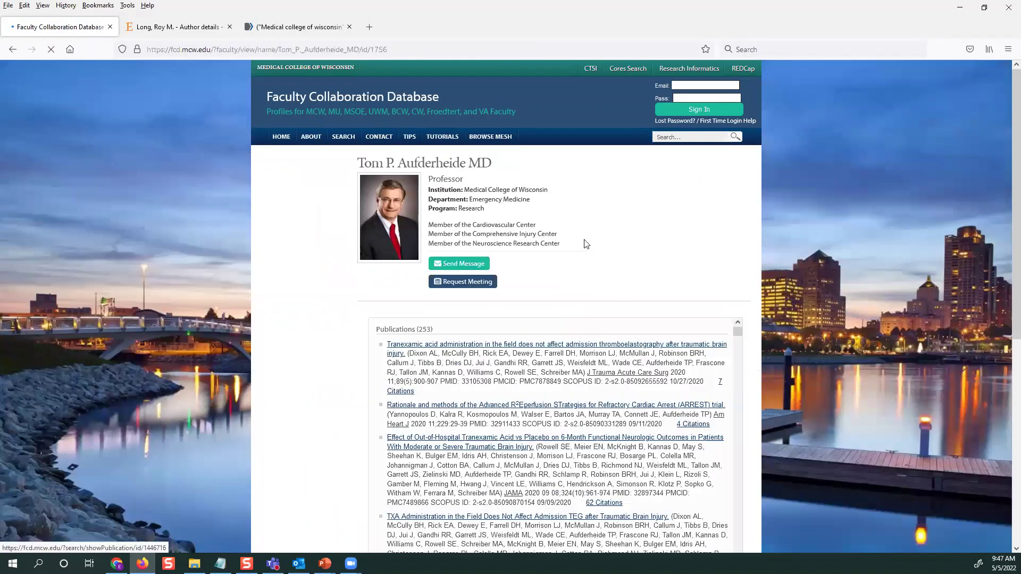
Step: Open the ARREST trial publication from the faculty member's list and examine its identifiers, abstract, citation counts and social media metrics
scroll(628, 290, down, 1)
scroll(646, 316, down, 1)
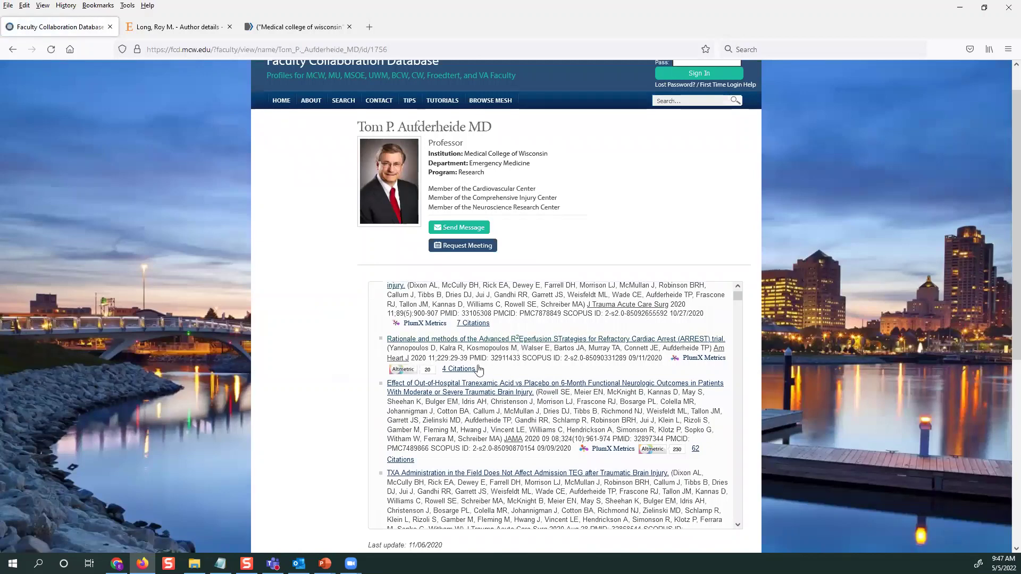
click(436, 341)
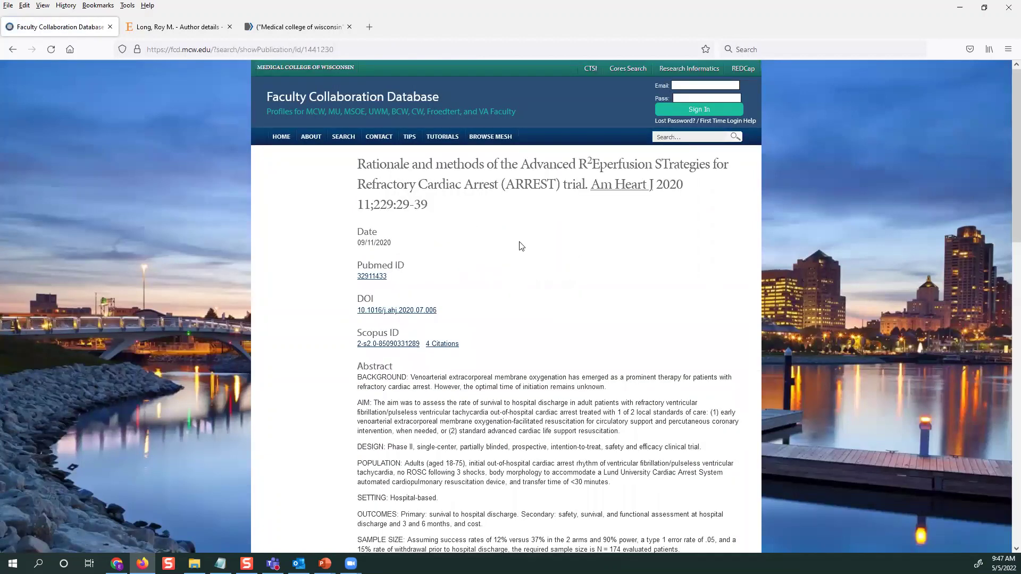
scroll(520, 242, down, 3)
scroll(521, 240, down, 4)
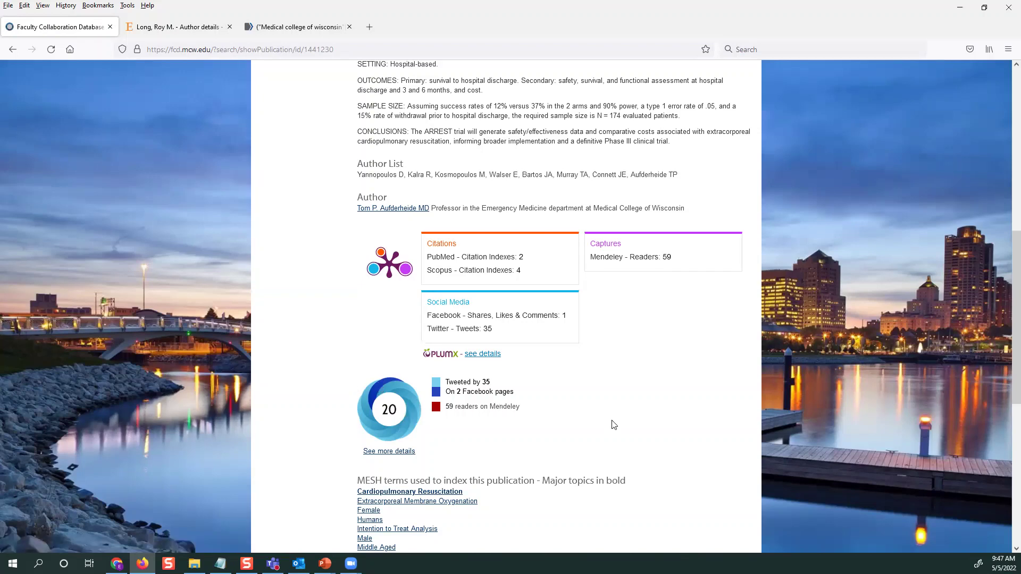
scroll(614, 424, up, 6)
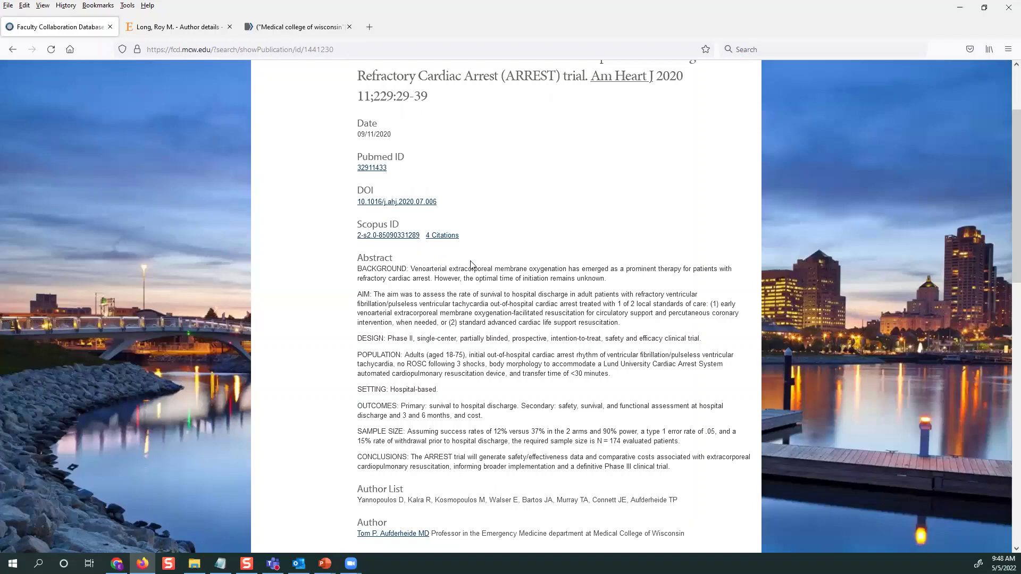
scroll(484, 271, down, 6)
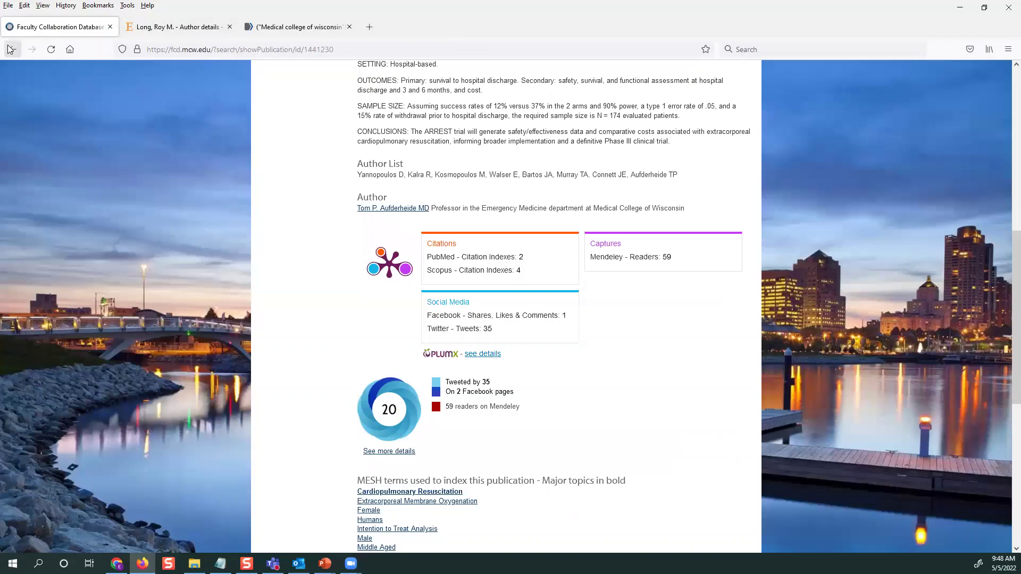
Step: Return to the faculty member's profile and look further through the publication list
click(418, 208)
scroll(503, 301, down, 6)
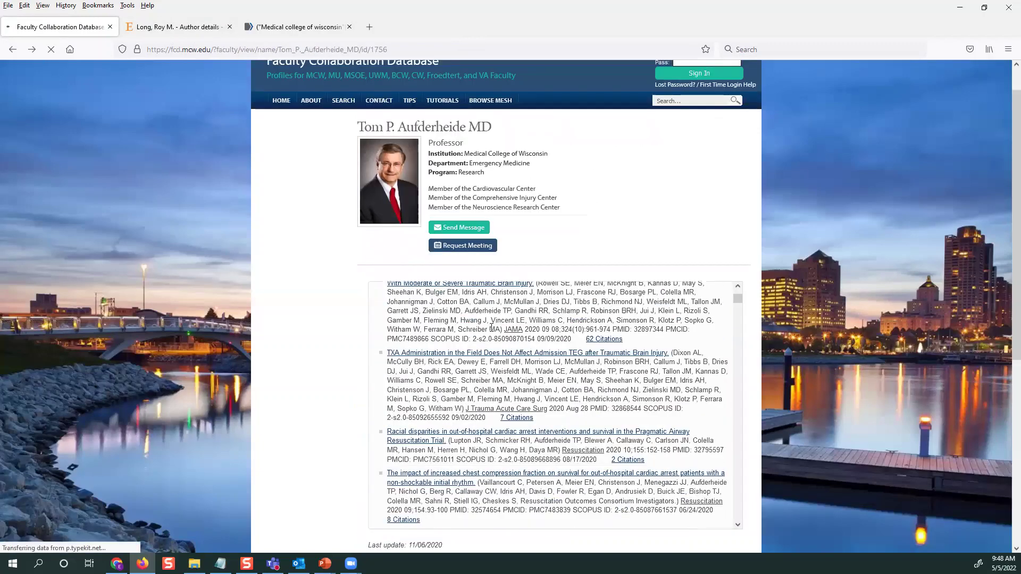
scroll(491, 329, down, 2)
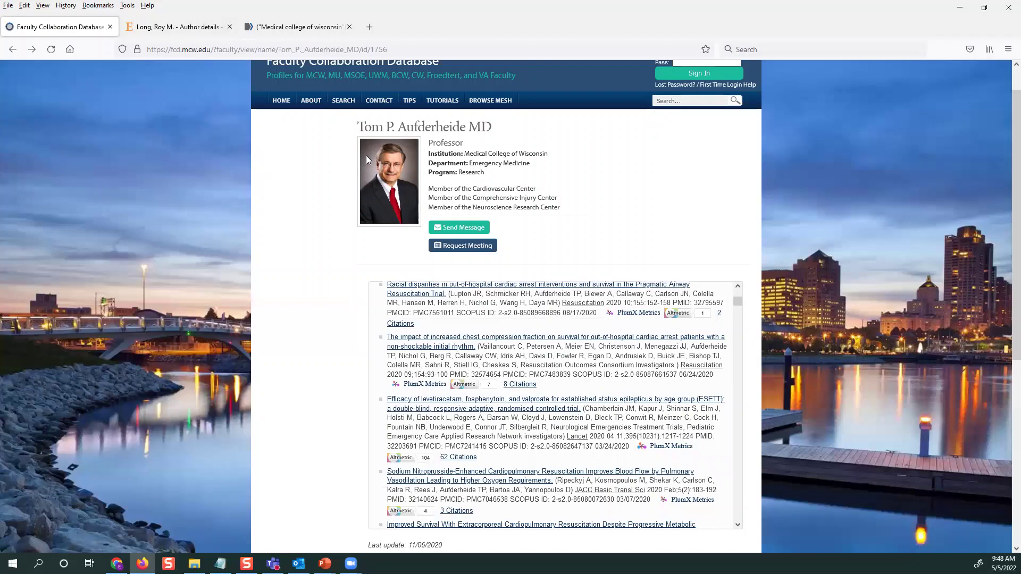
Step: Return to the start of the faculty member's publication list and highlight the heading with the publication count
scroll(388, 360, up, 8)
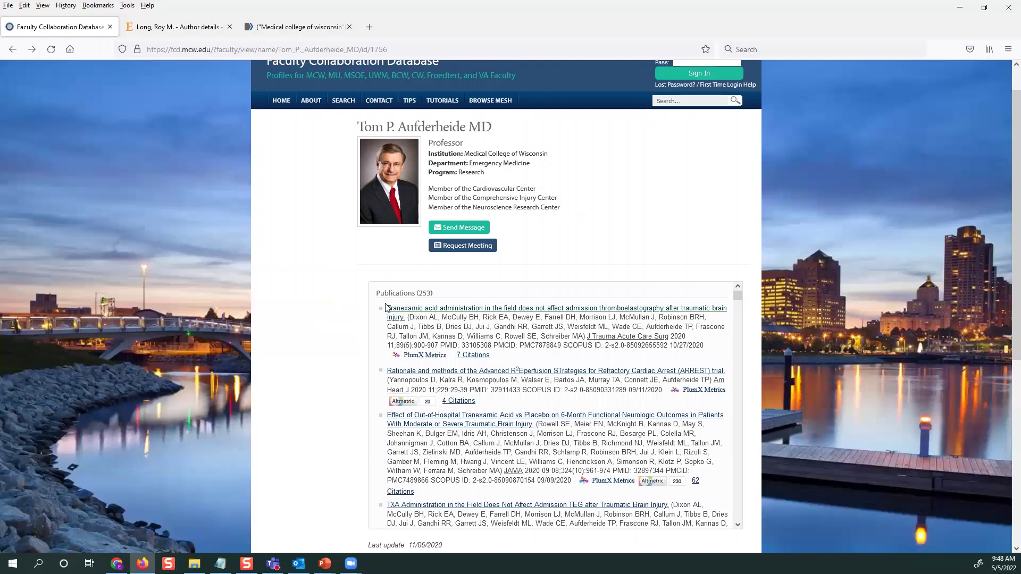
drag(379, 292, 441, 296)
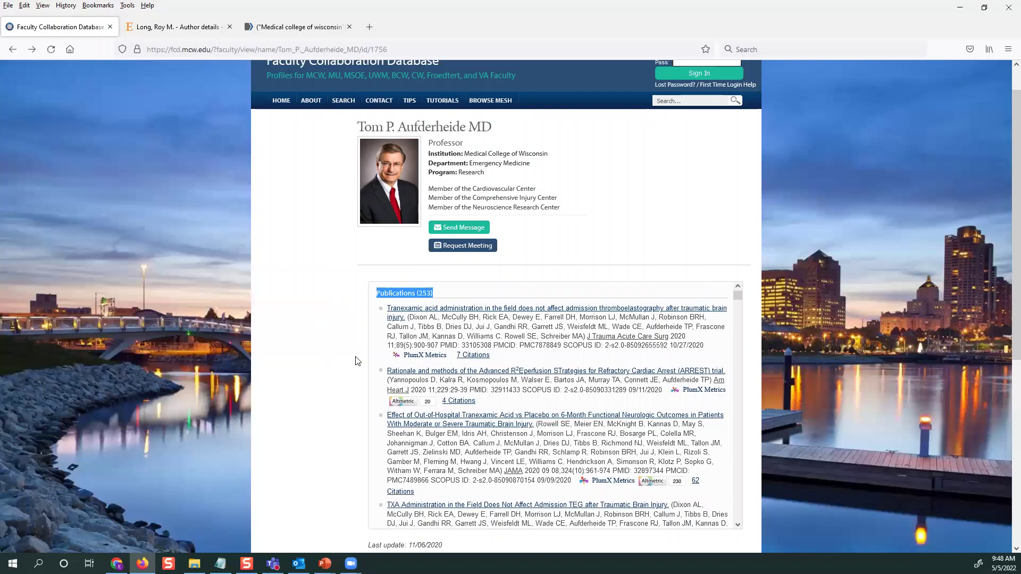
scroll(358, 361, down, 1)
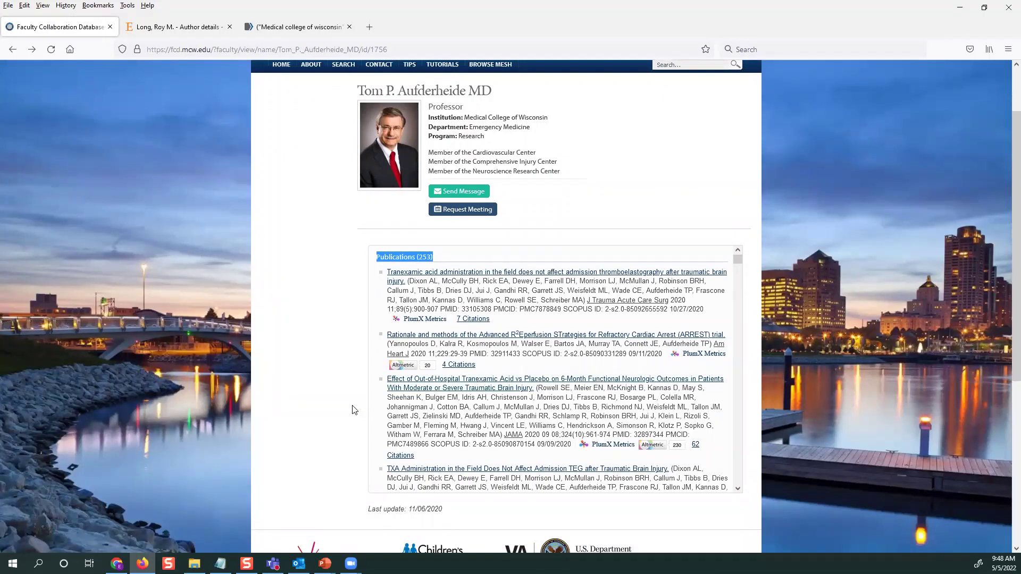
Step: Look through the older publications in the list and highlight the Scopus ID and date of the emergency medical services survival article
scroll(354, 410, down, 1)
scroll(535, 349, down, 2)
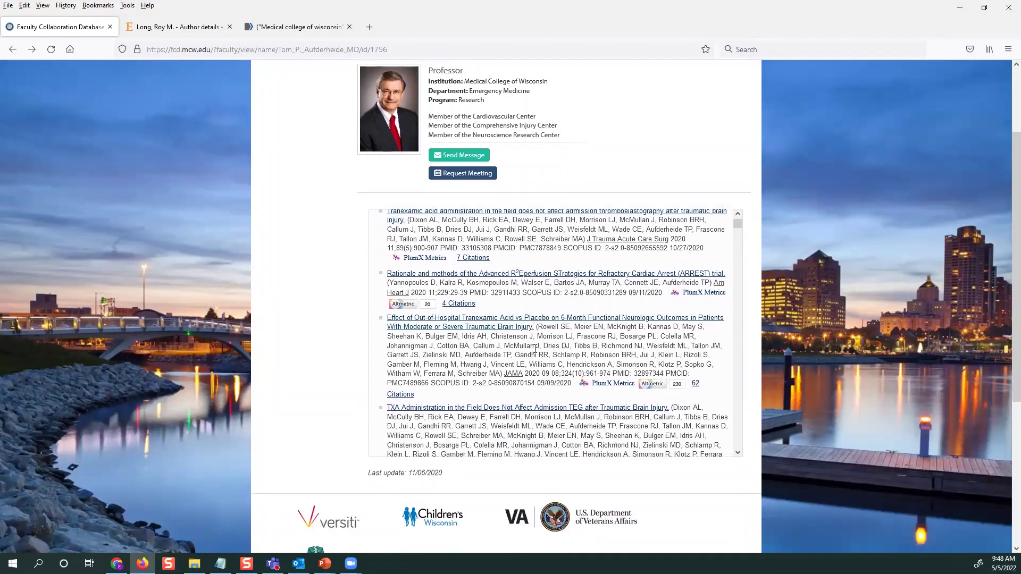
scroll(535, 349, down, 1)
scroll(535, 348, down, 1)
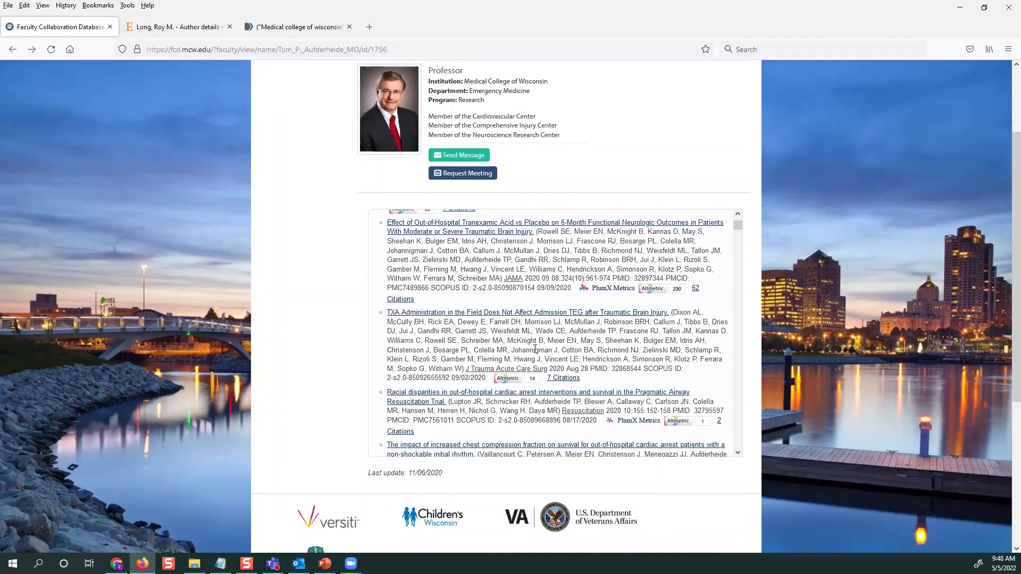
scroll(533, 349, down, 1)
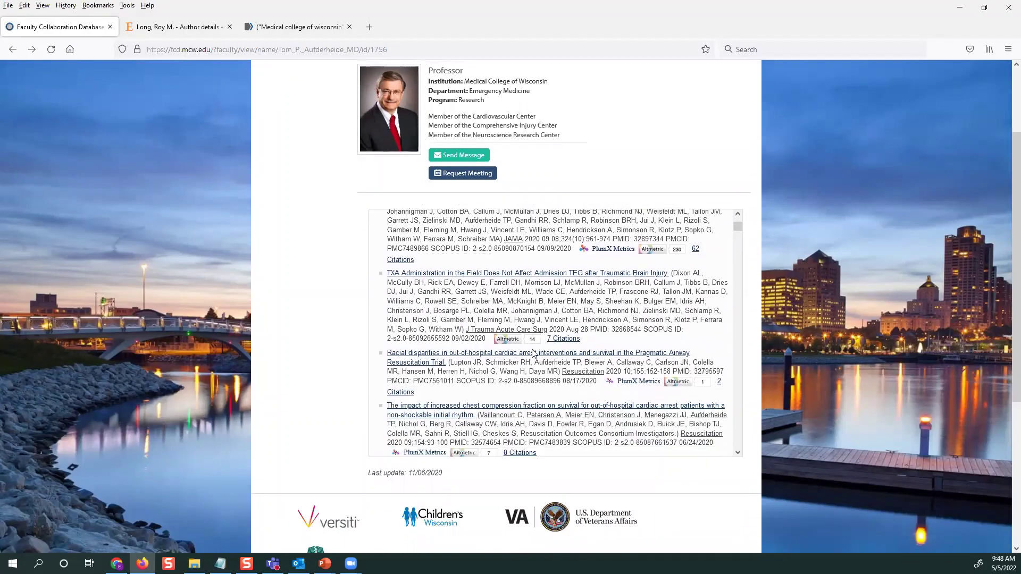
scroll(485, 376, down, 2)
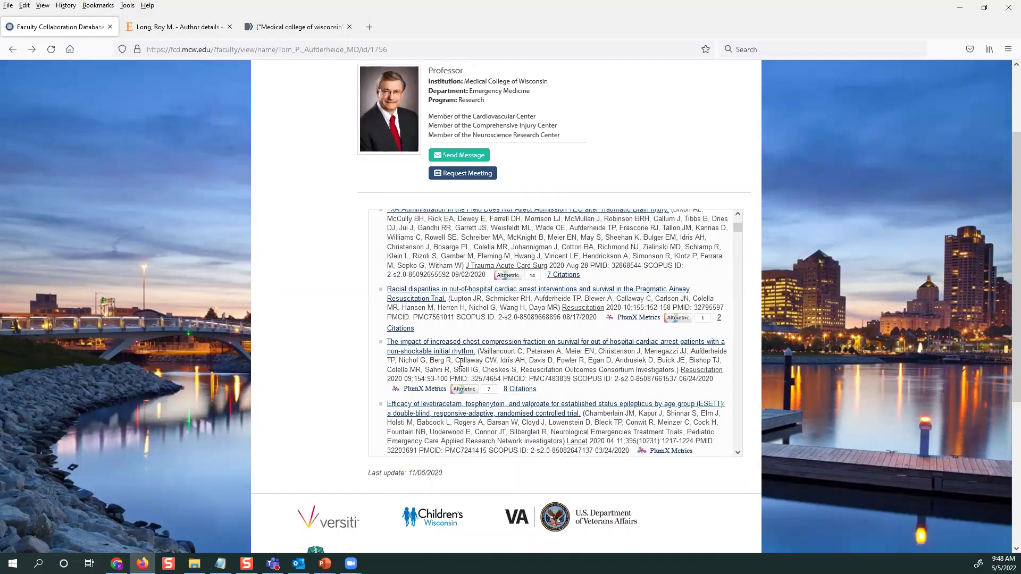
scroll(461, 363, down, 4)
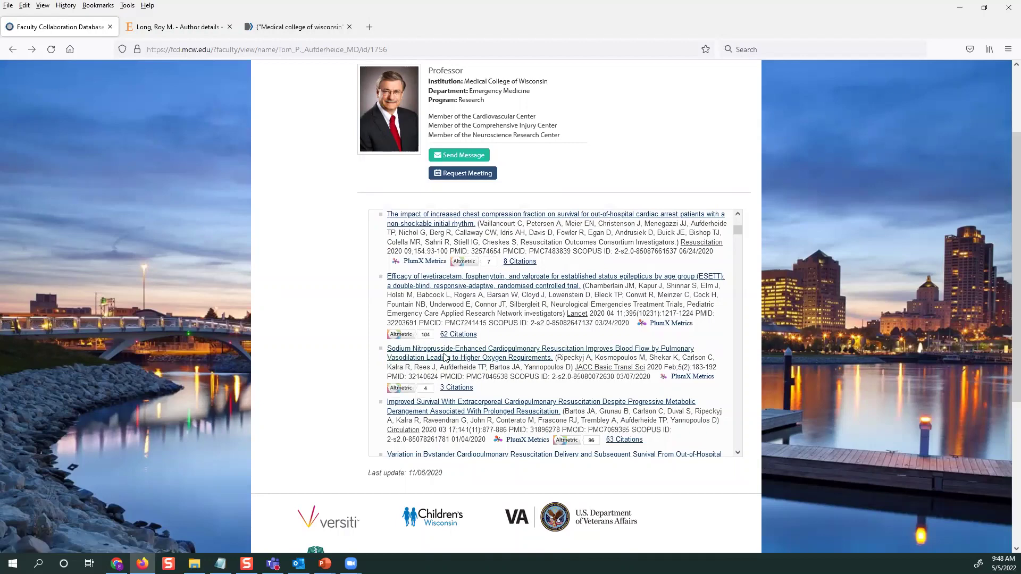
scroll(445, 357, down, 5)
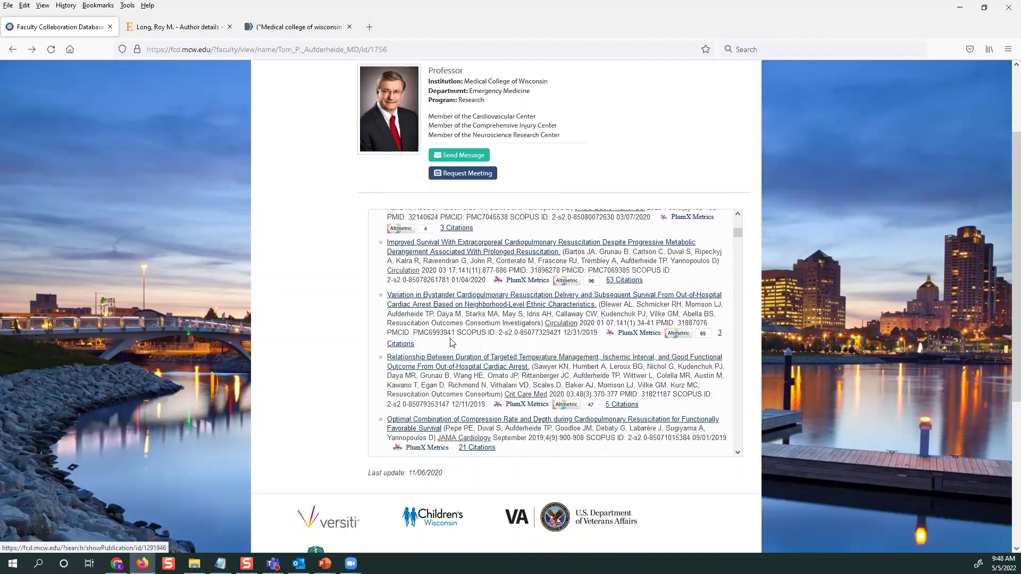
scroll(467, 336, down, 4)
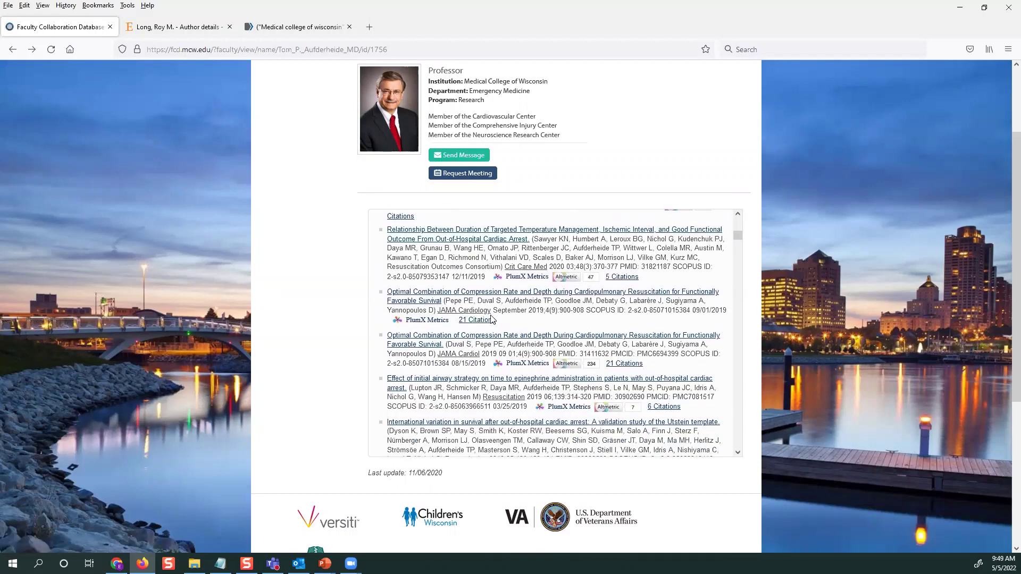
scroll(398, 350, down, 1)
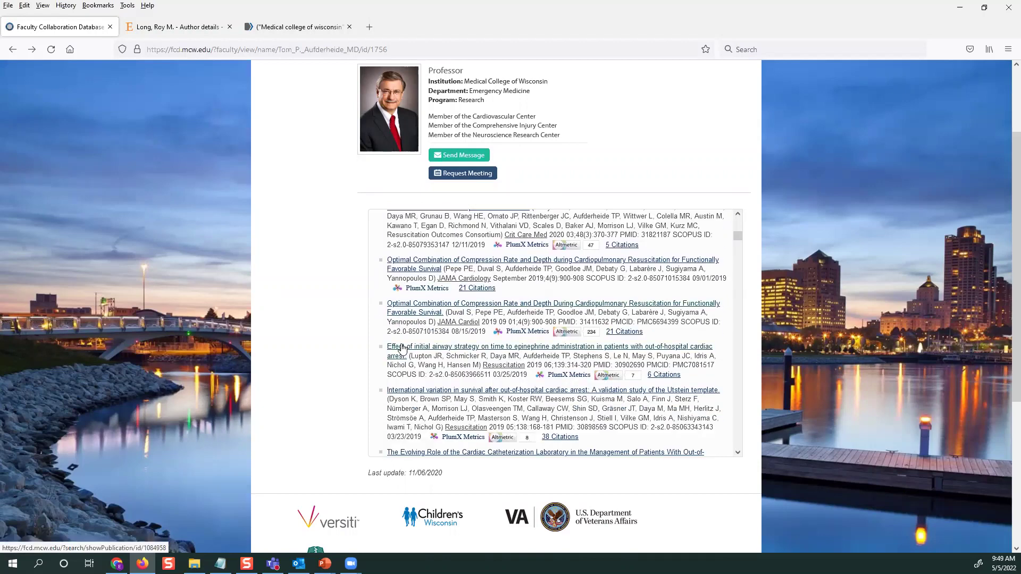
scroll(395, 355, down, 3)
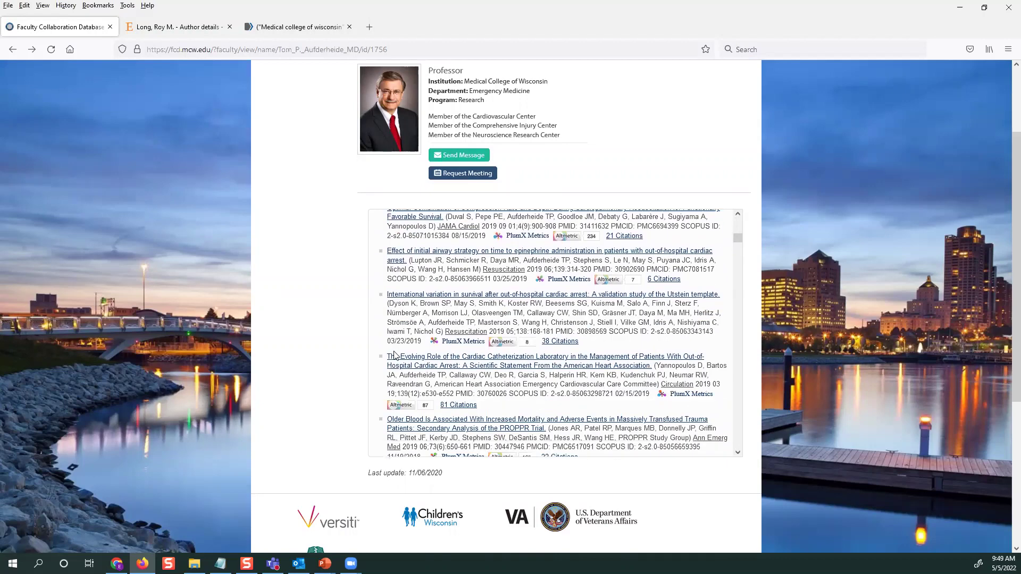
scroll(395, 355, down, 3)
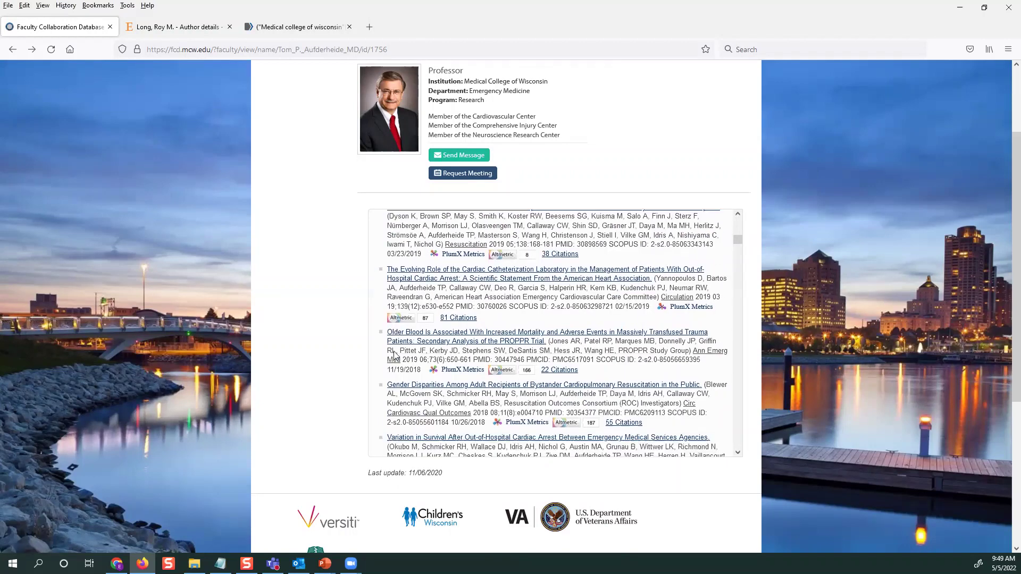
scroll(395, 351, down, 3)
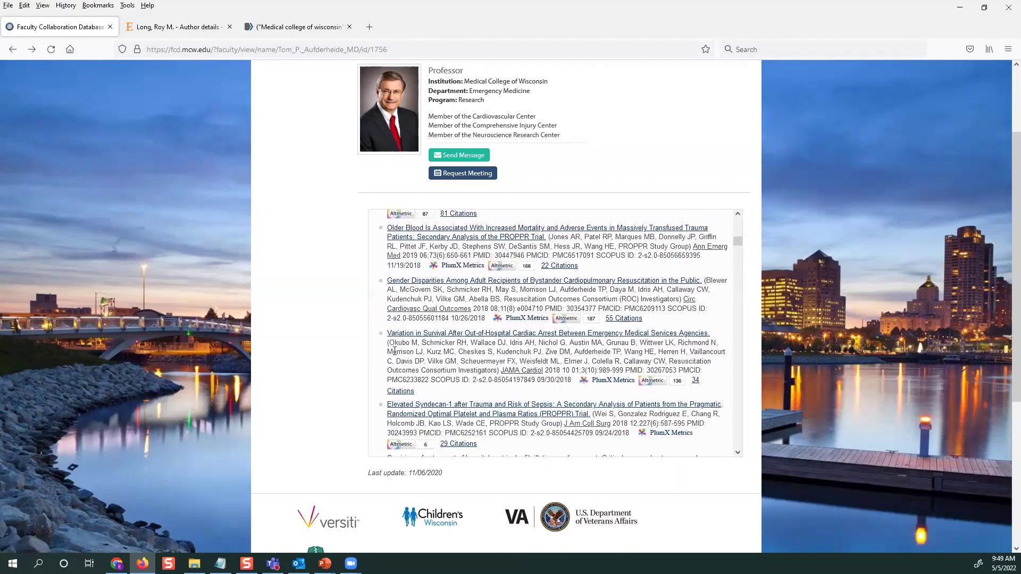
scroll(394, 351, down, 1)
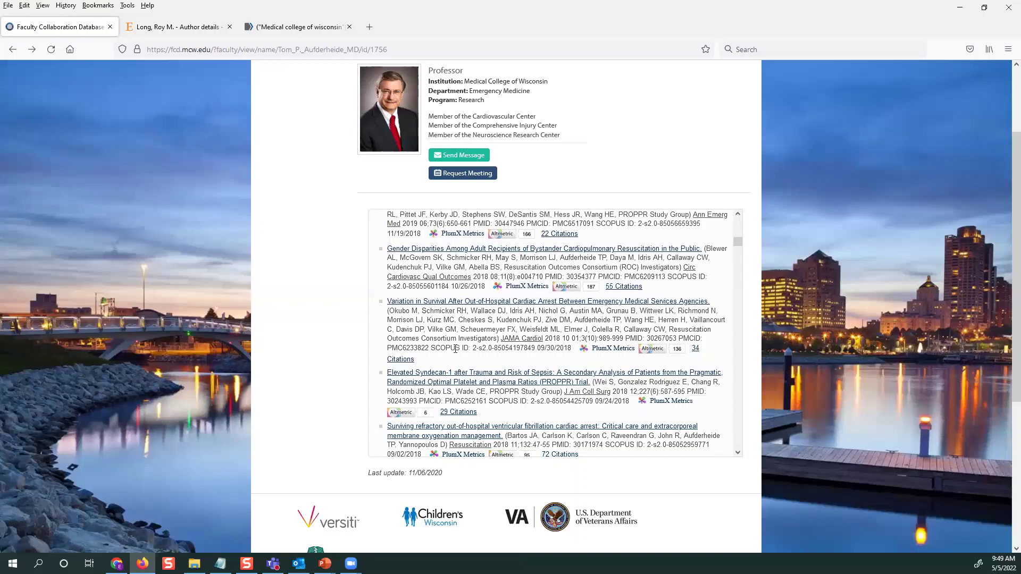
drag(568, 348, 469, 348)
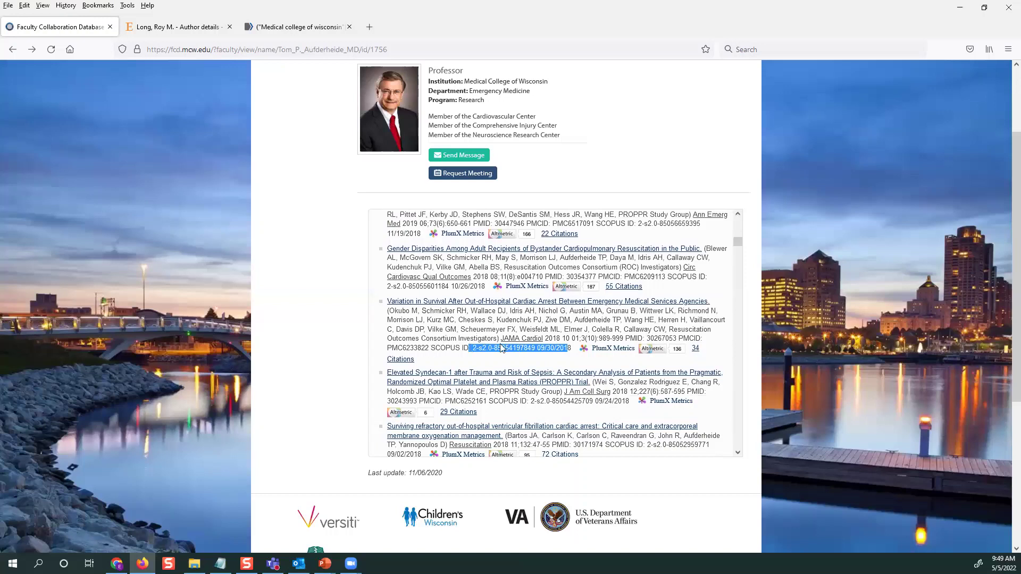
scroll(502, 345, down, 5)
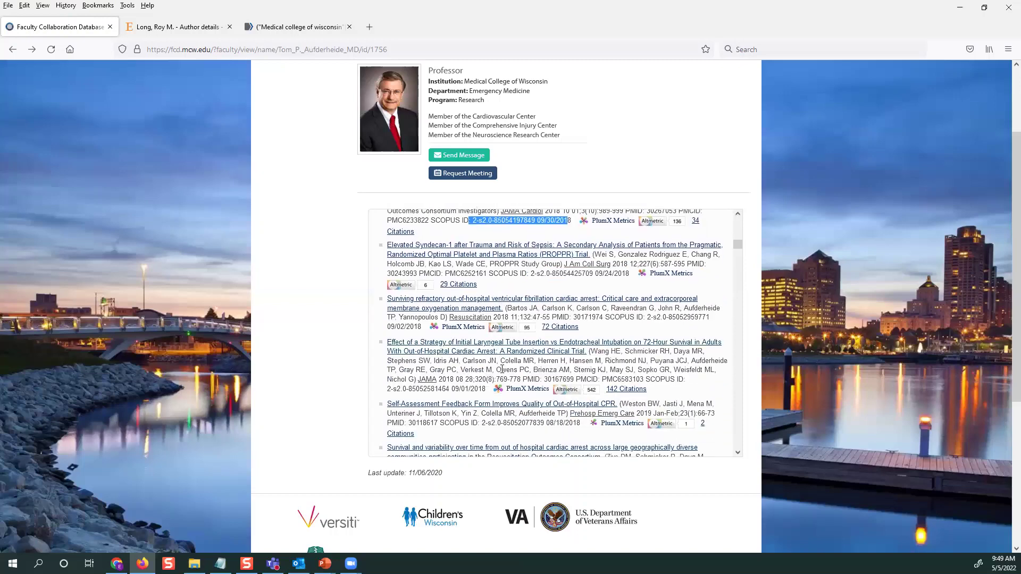
scroll(478, 377, down, 4)
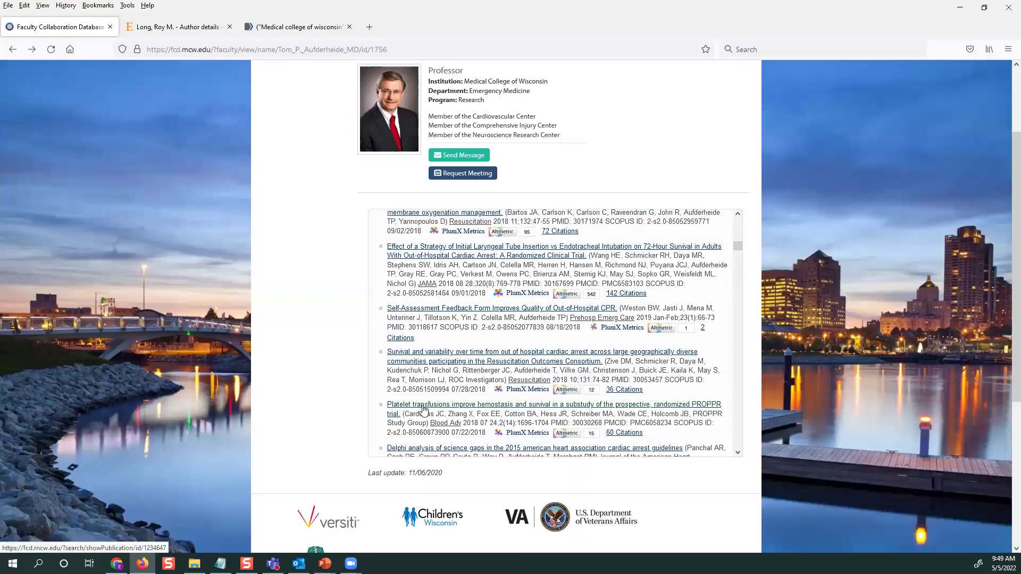
Step: Sign in to the Faculty Collaboration Database by filling the email and password fields with the saved login for this website
scroll(342, 391, up, 3)
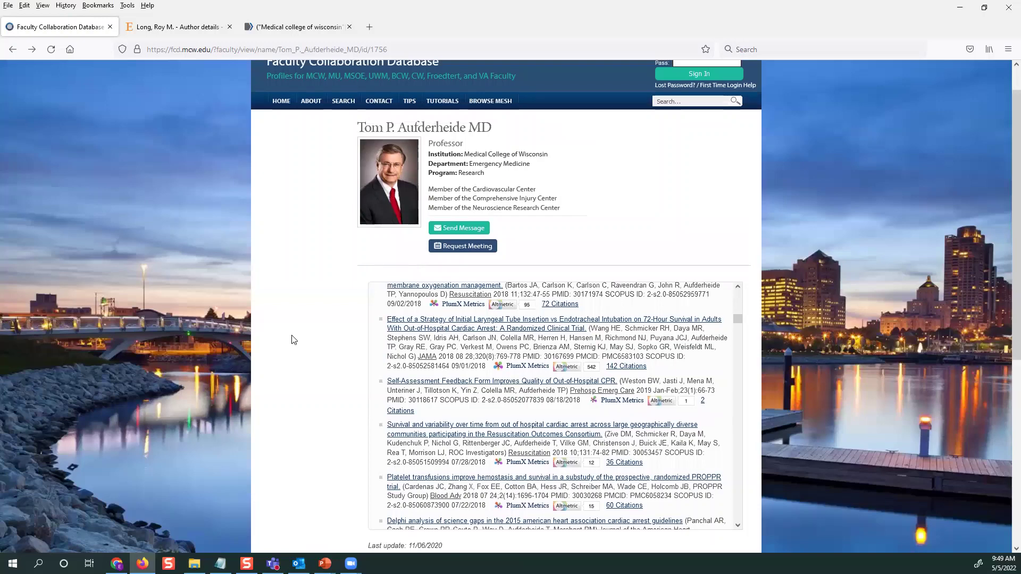
scroll(298, 324, up, 2)
click(673, 85)
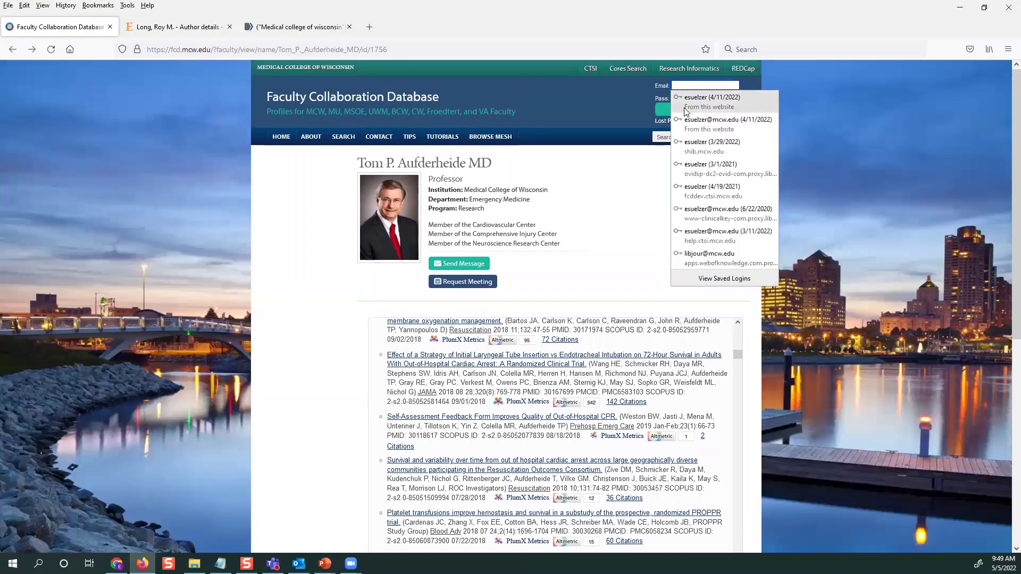
click(687, 104)
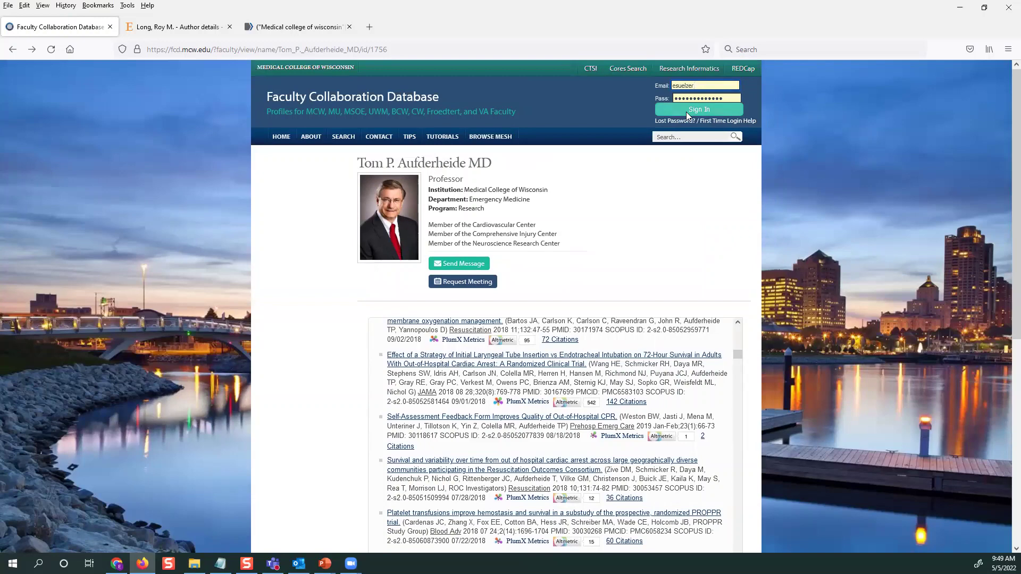
click(686, 112)
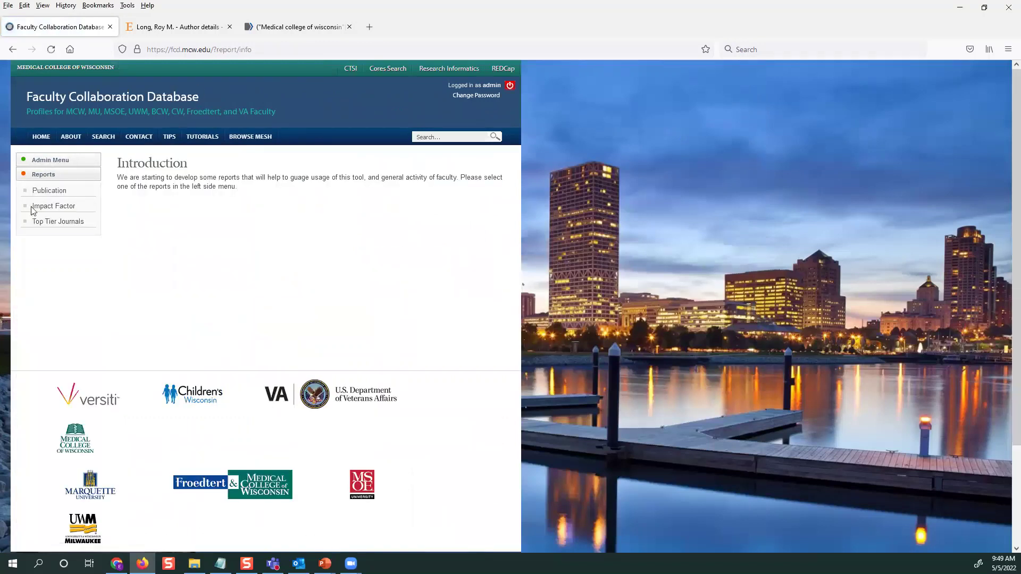
Step: Generate a Publication report for Cell Biology, Neurobiology and Anatomy with an end date of 05/05/2022
click(38, 191)
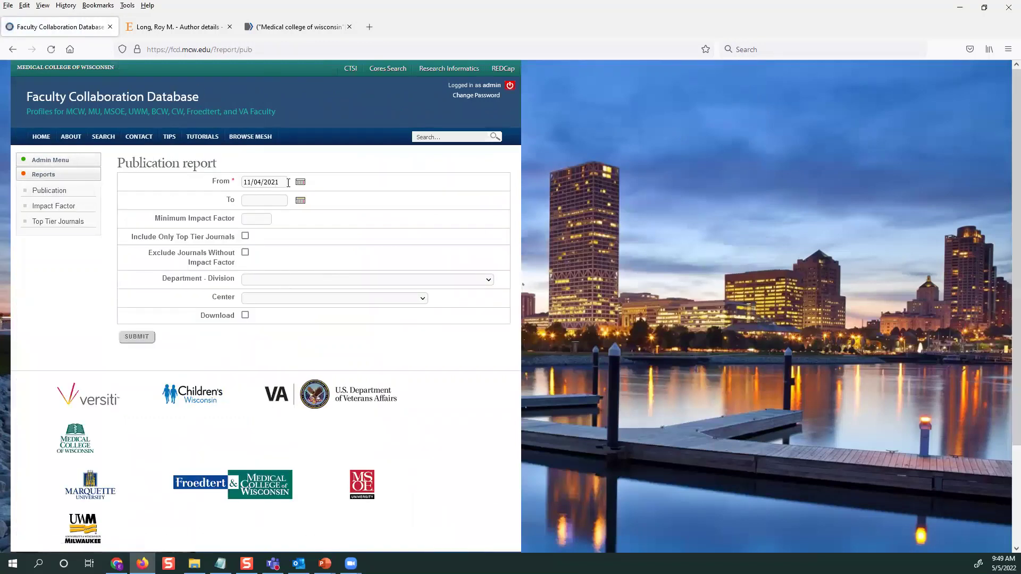
click(300, 202)
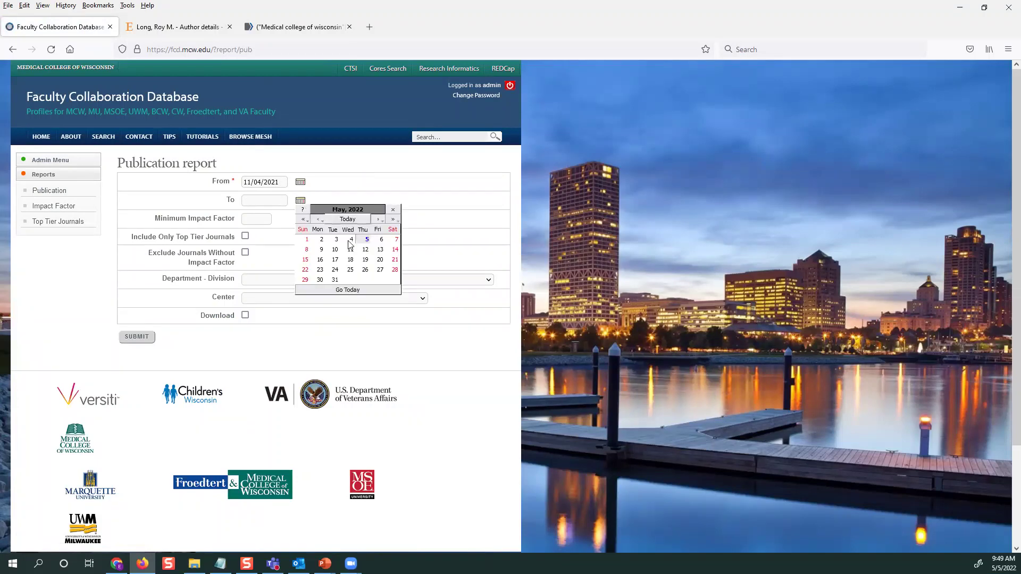
click(361, 242)
click(298, 281)
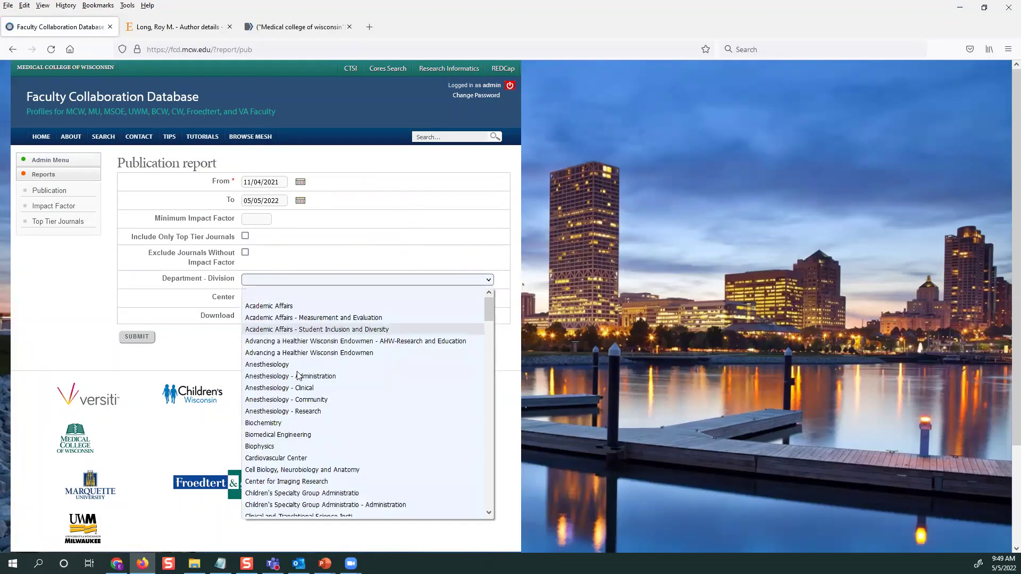
click(302, 470)
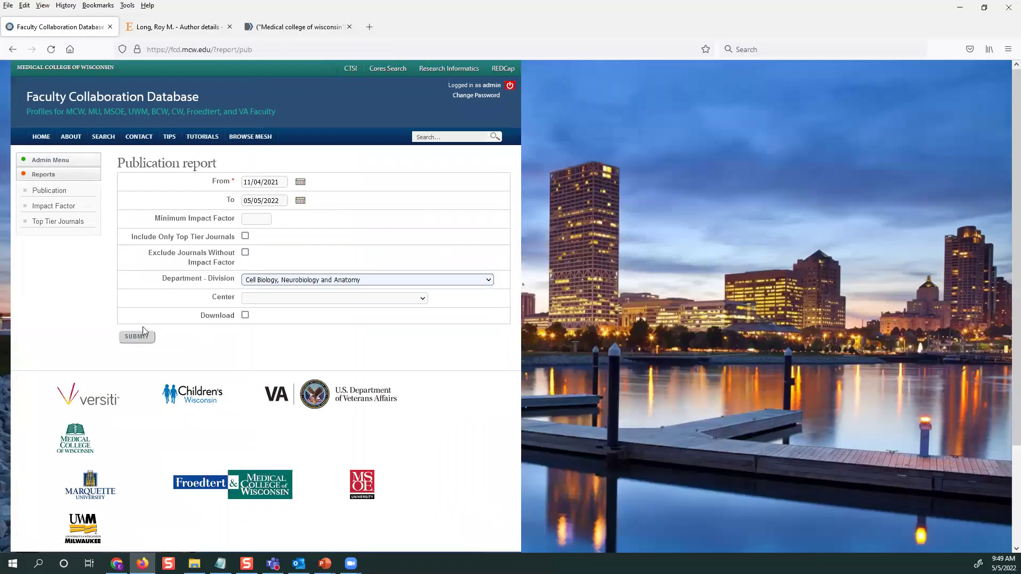
click(135, 338)
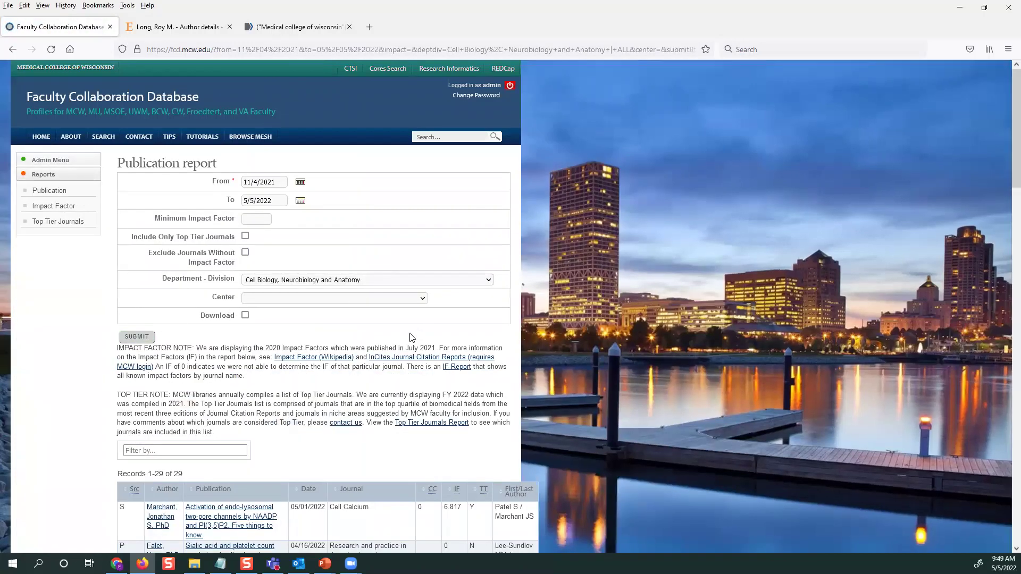
Step: Examine the report's publication records, including the source codes, authors, dates, journals and impact factors, and return to the report options
scroll(438, 355, down, 2)
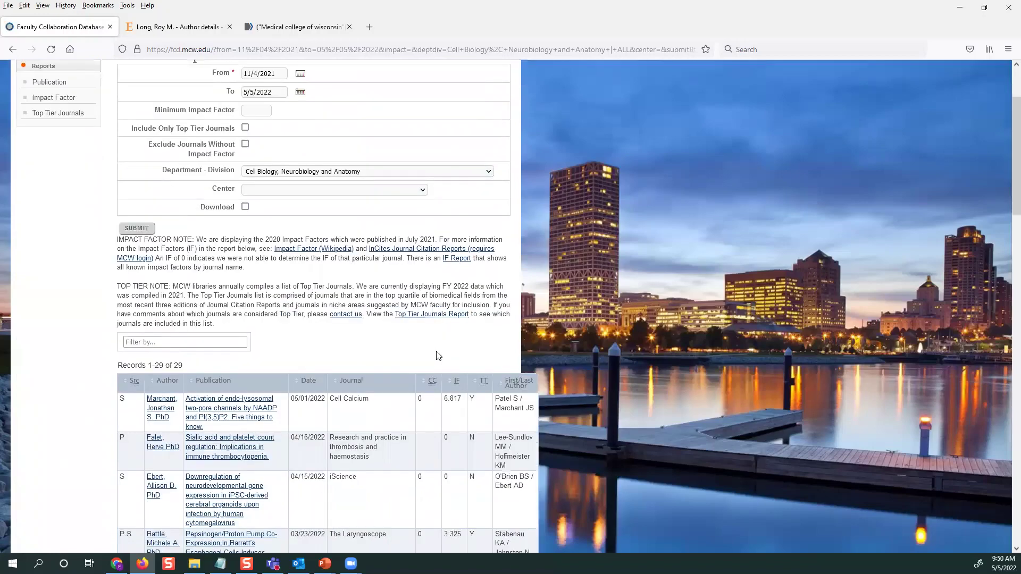
scroll(438, 356, down, 3)
scroll(438, 354, down, 3)
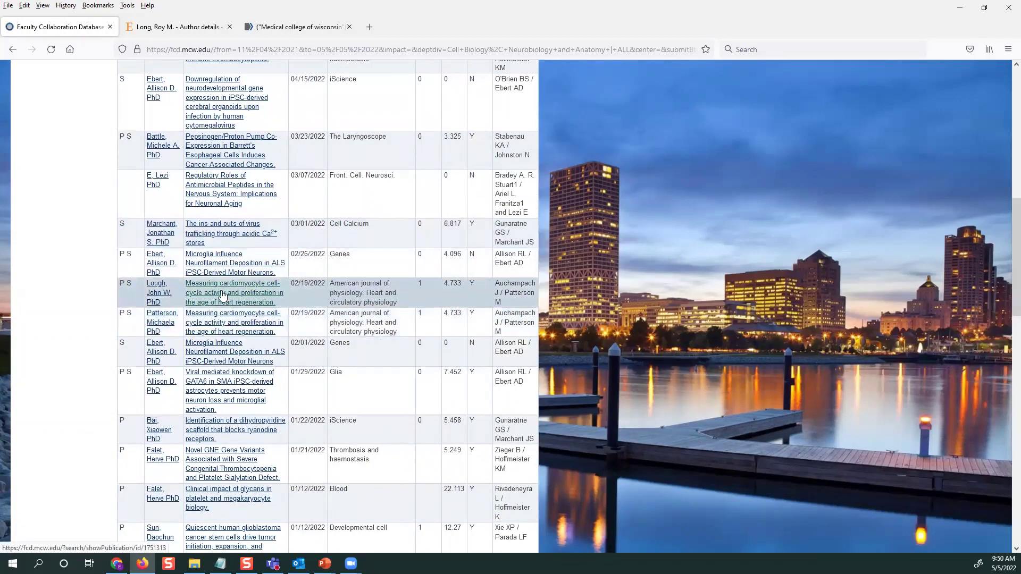
mouse_move(222, 296)
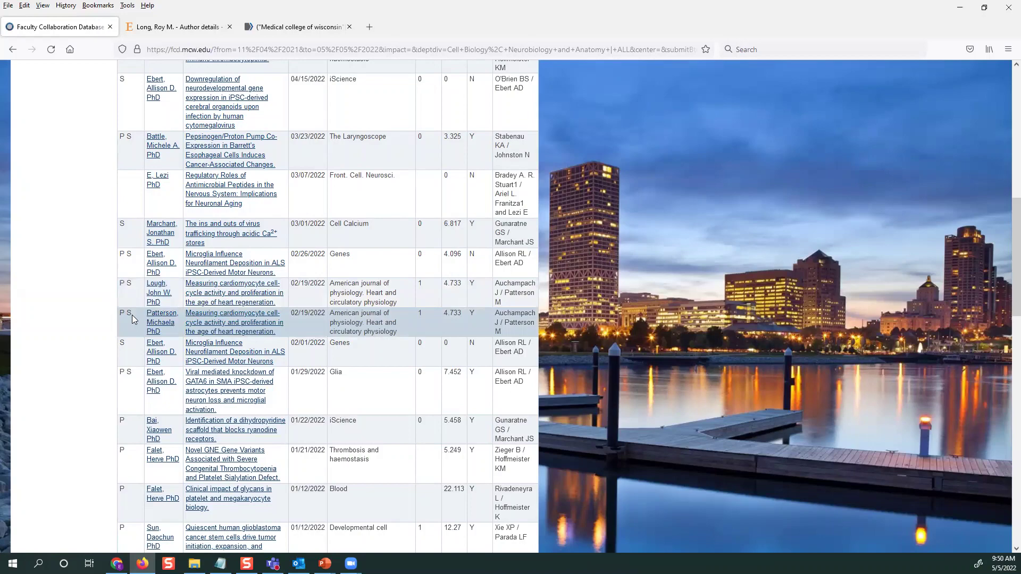
scroll(134, 318, up, 5)
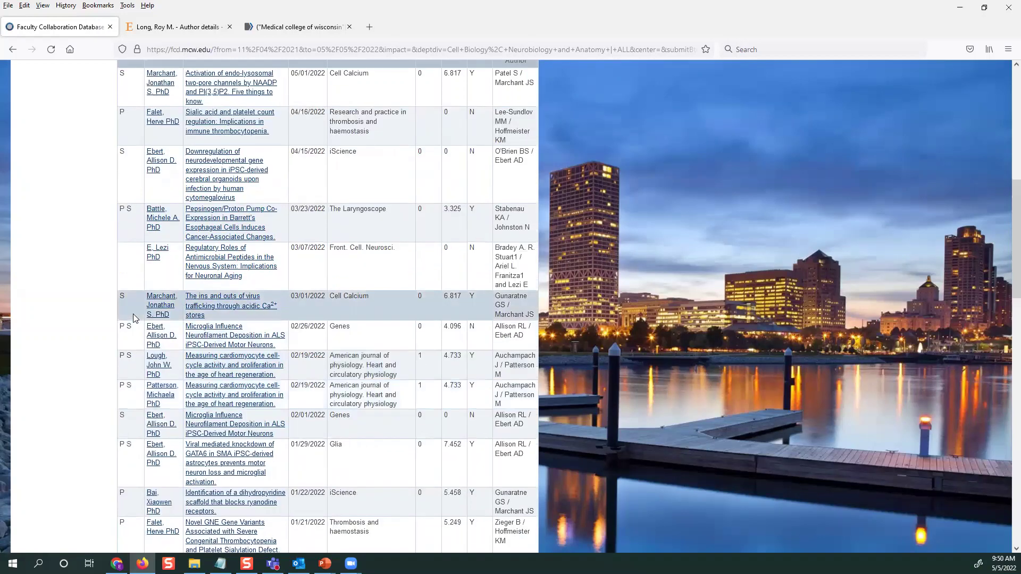
scroll(134, 317, down, 2)
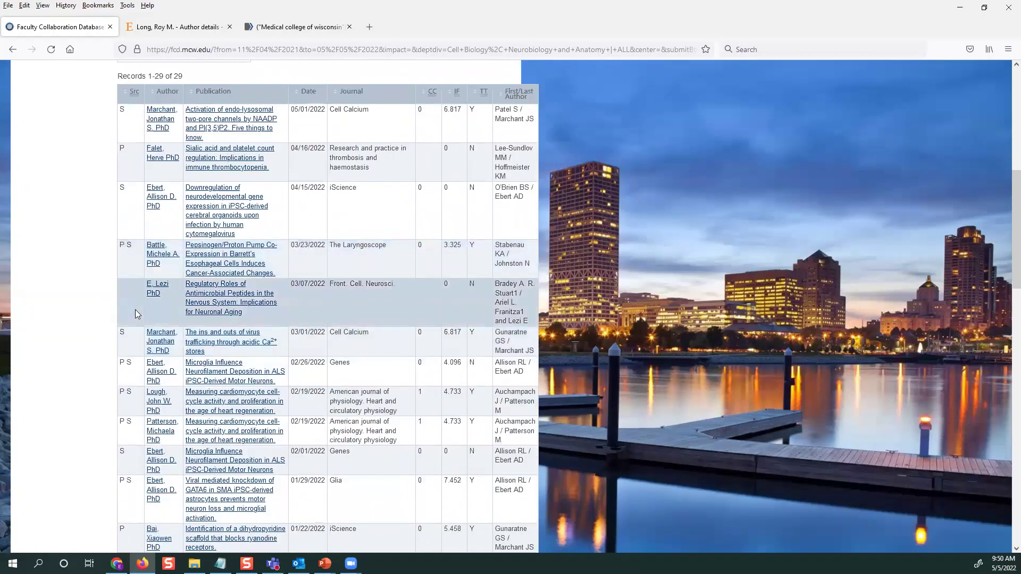
scroll(135, 310, down, 4)
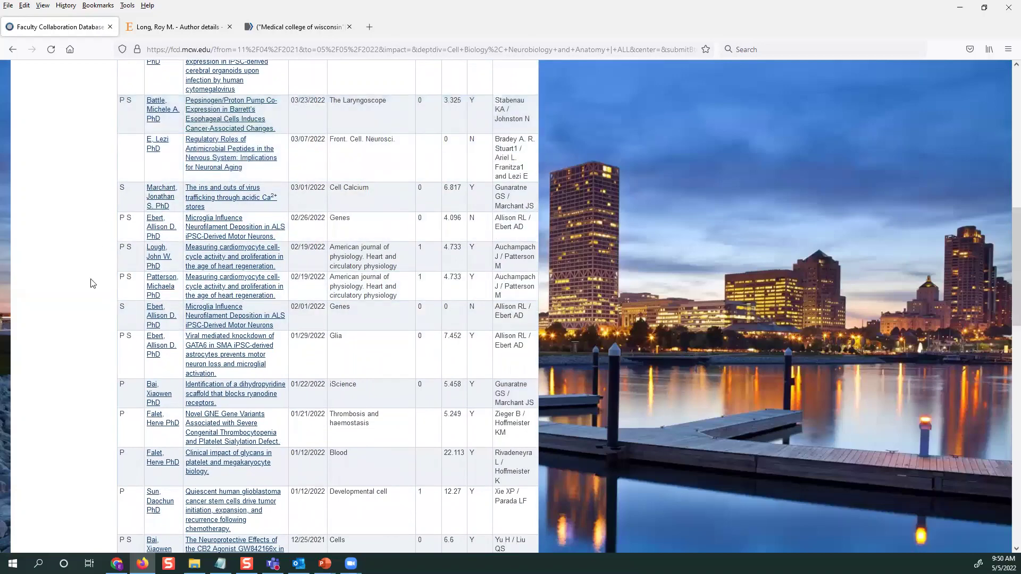
scroll(93, 281, up, 8)
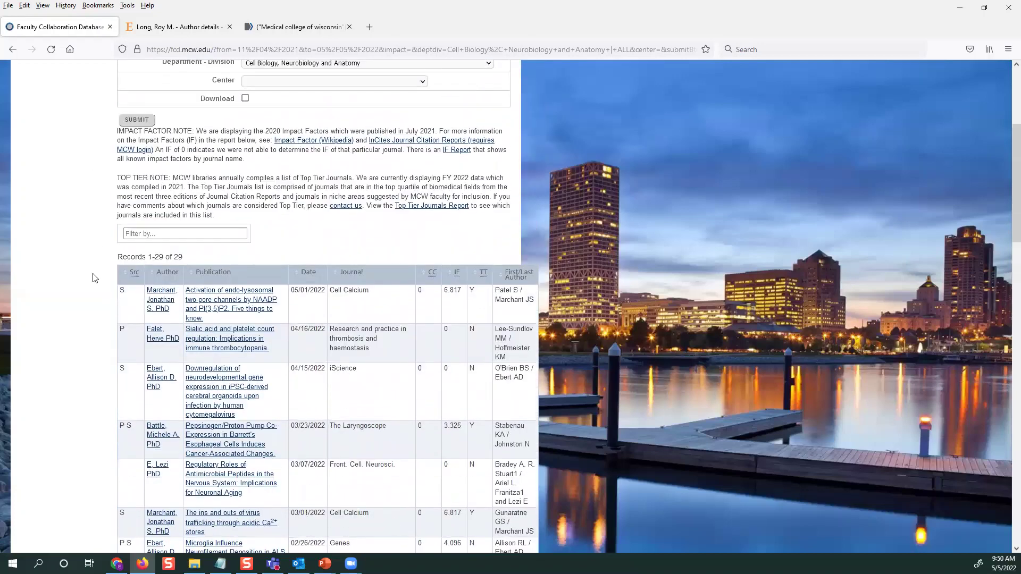
scroll(149, 152, up, 2)
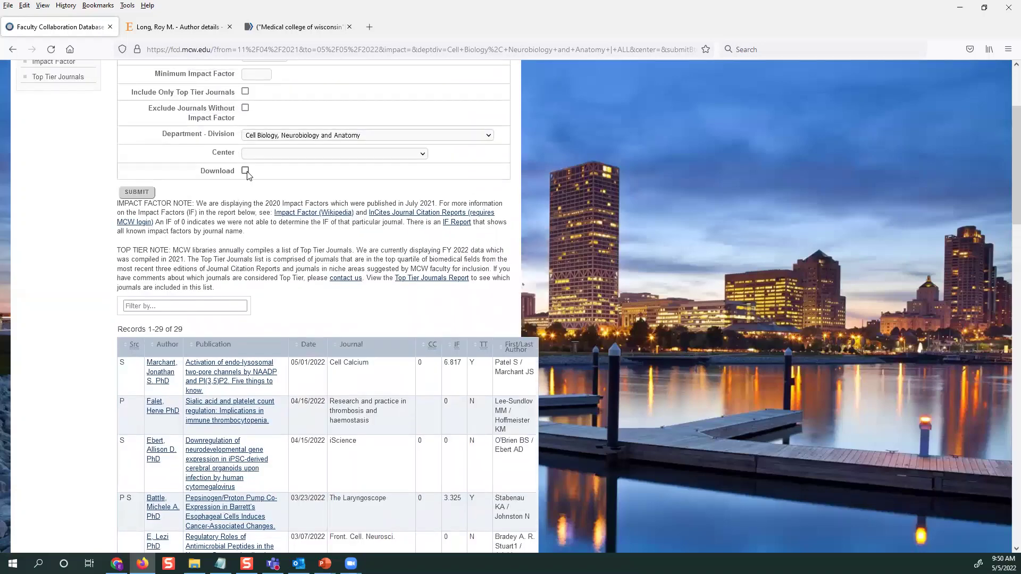
Step: Download the Cell Biology, Neurobiology and Anatomy publication report as a CSV file and open it in Excel
click(245, 171)
click(137, 192)
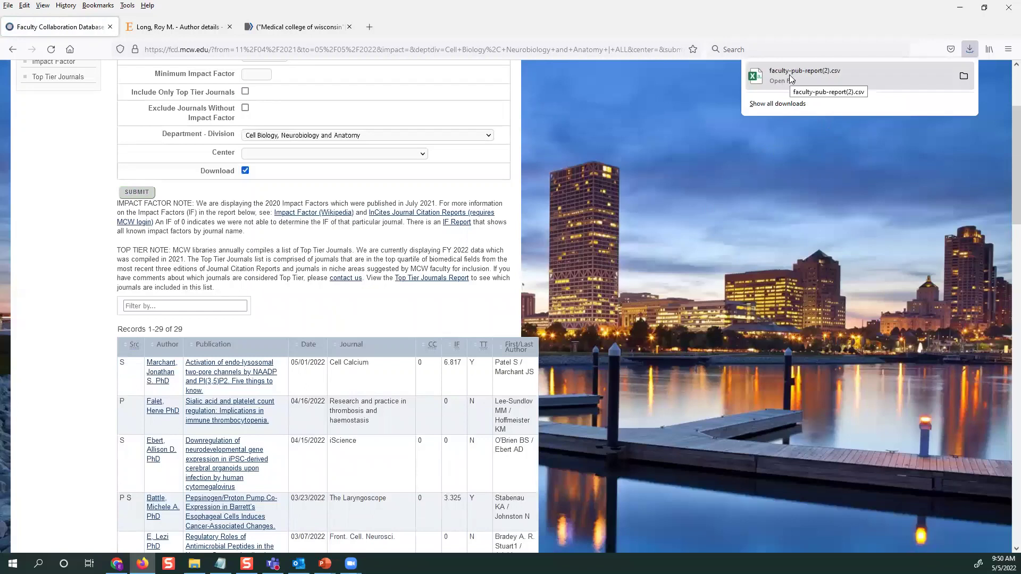
click(642, 78)
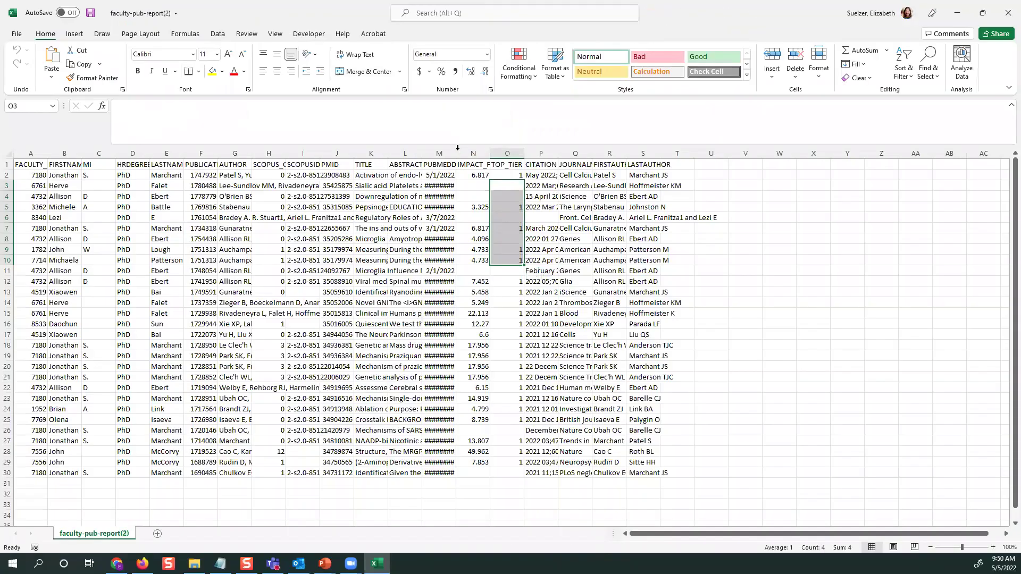
Step: Widen the PUBMEDDATE column to fit its dates, and highlight the TOP_TIER, FIRSTNAME, first author and LASTAUTHOR data to review them
drag(514, 175, 508, 468)
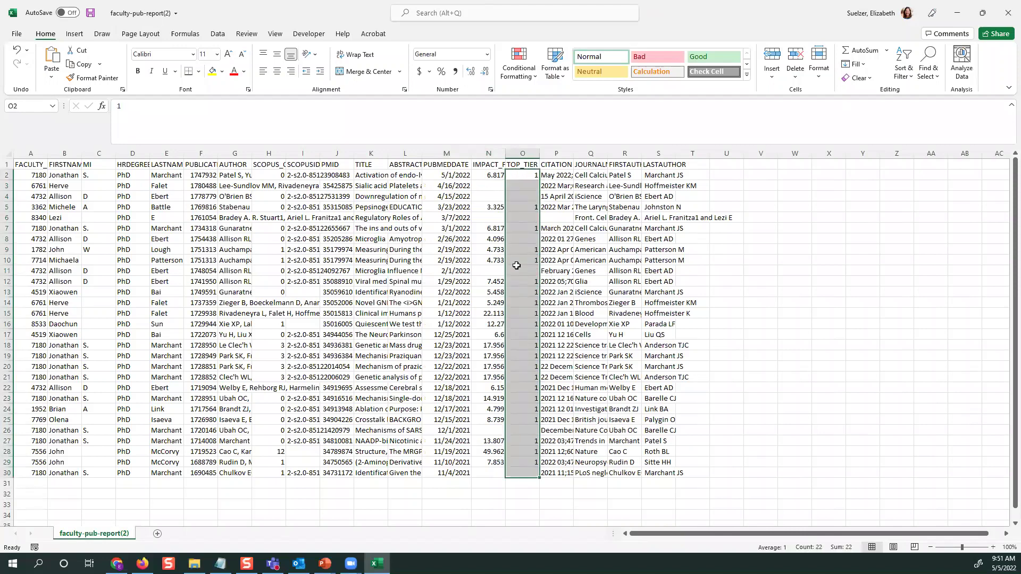
click(522, 166)
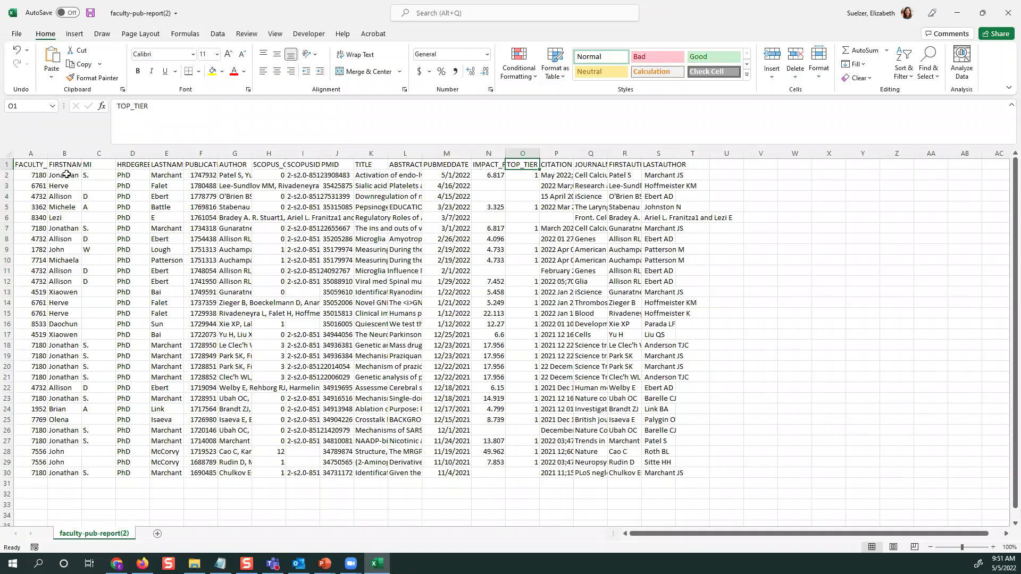
drag(64, 176, 60, 314)
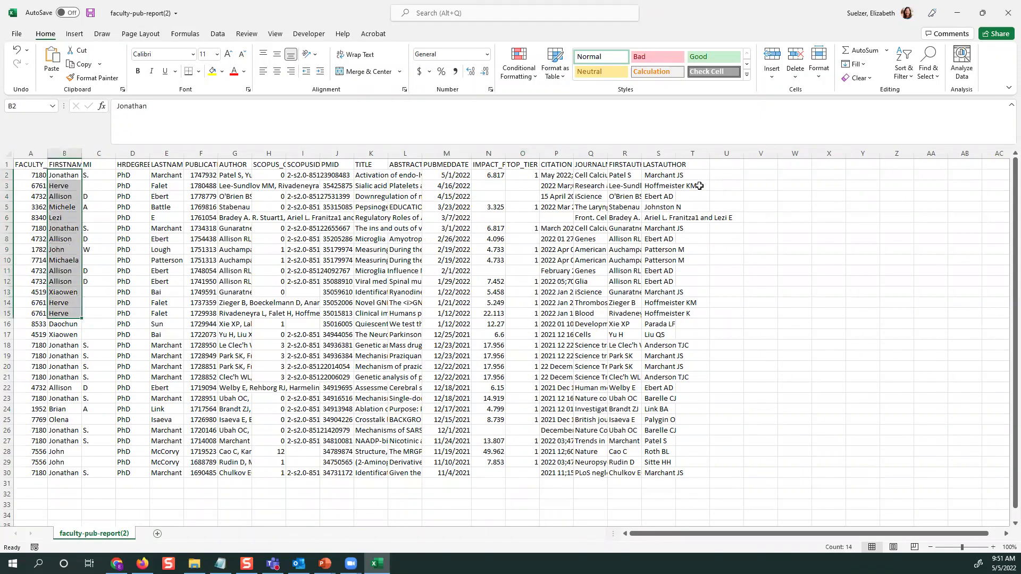
drag(652, 176, 650, 334)
drag(630, 176, 649, 473)
click(698, 378)
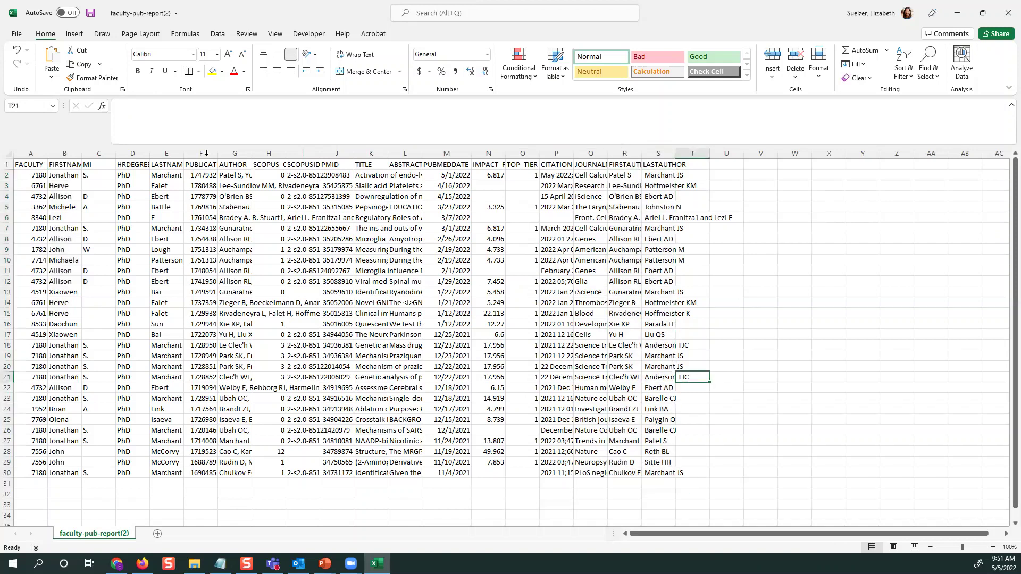
Step: Fit the SCOPUSID column width to its contents and highlight the PMID and SCOPUSID columns down to row 30
double_click(320, 155)
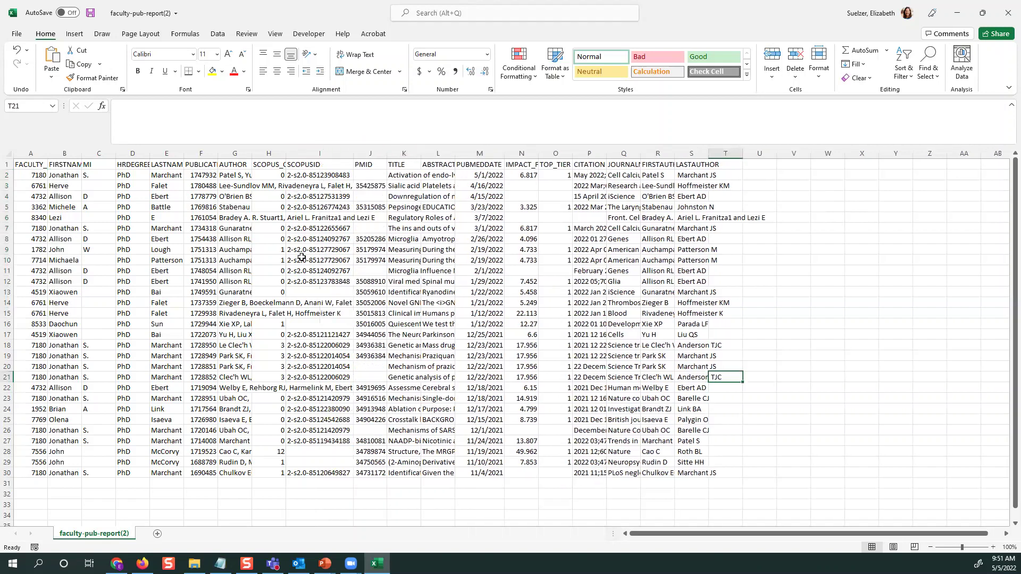
drag(367, 185, 379, 473)
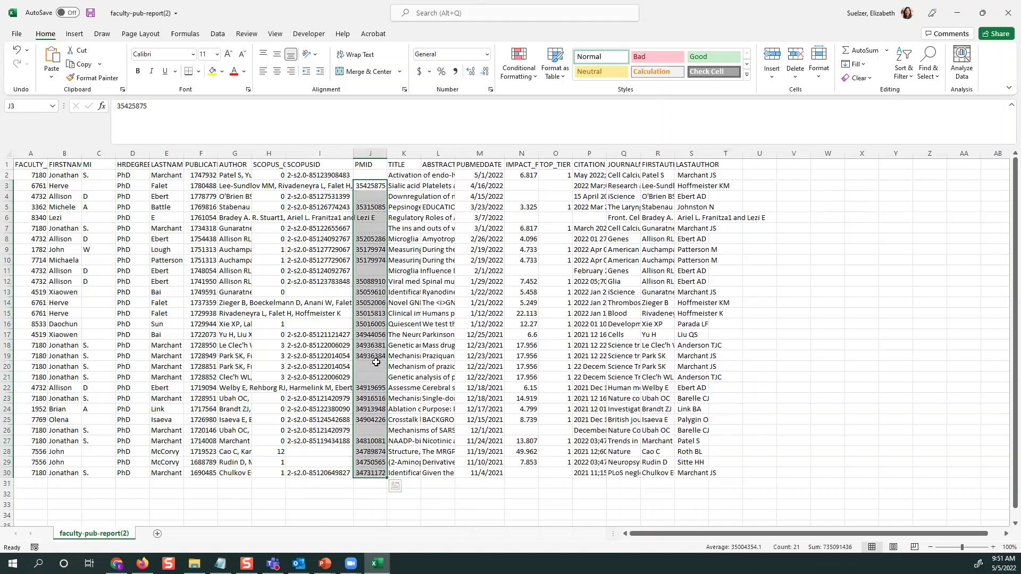
drag(315, 168, 316, 474)
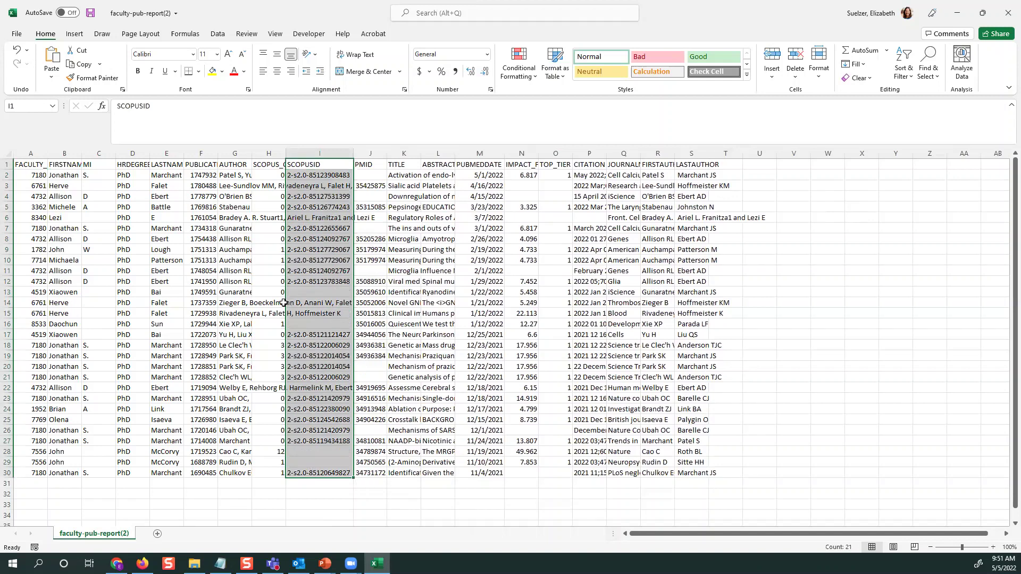